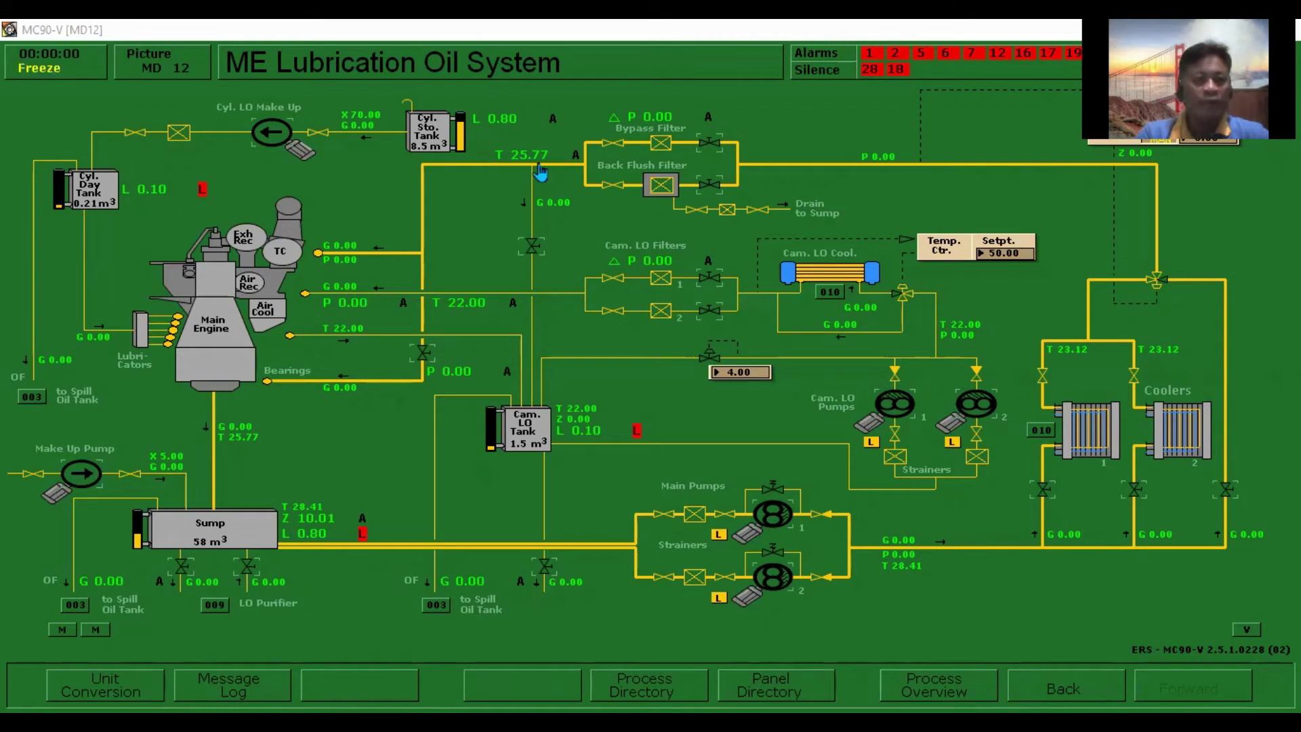
pyautogui.click(324, 542)
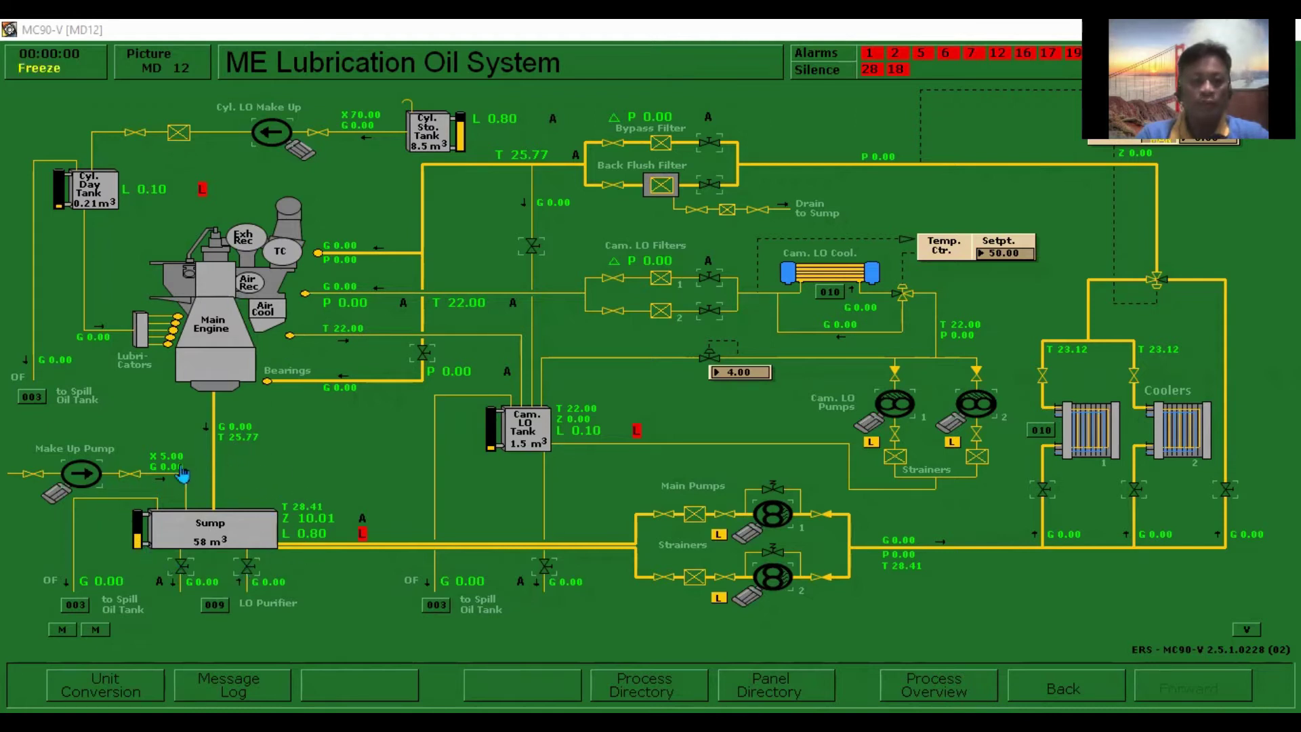
pyautogui.moveTo(192, 585)
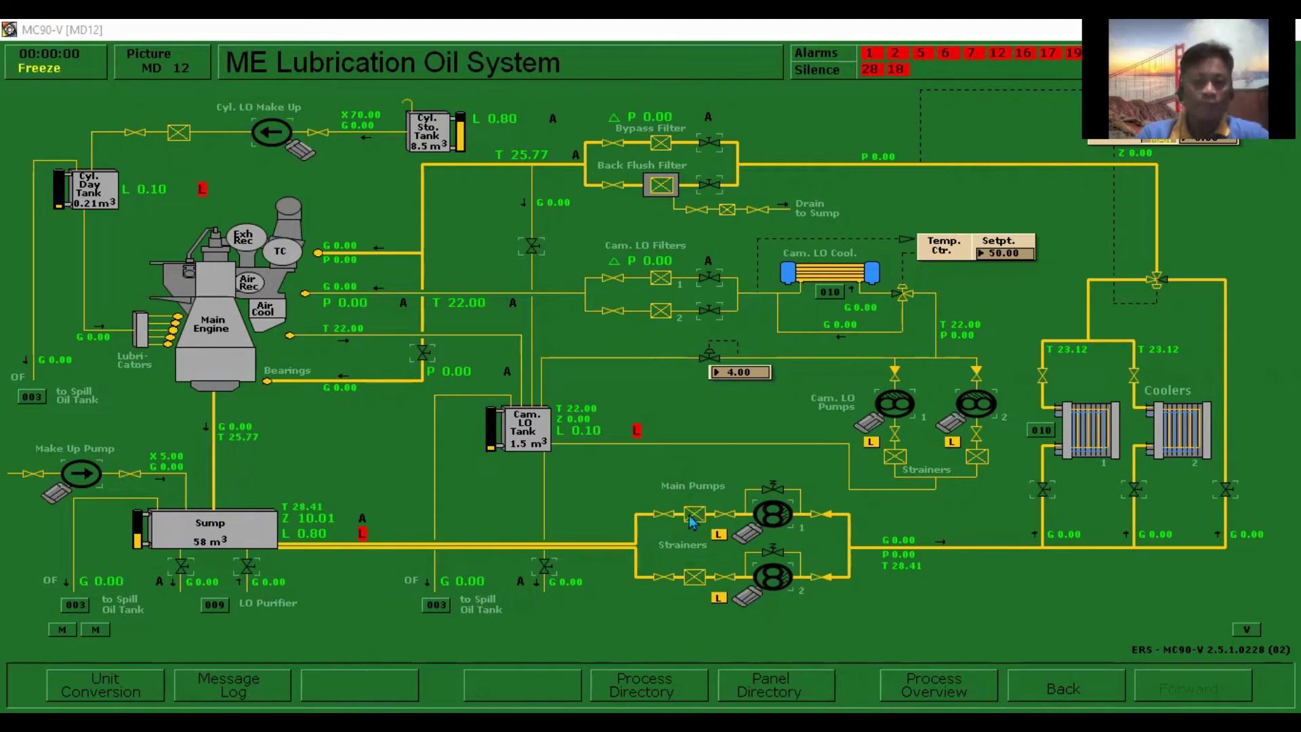
pyautogui.click(780, 524)
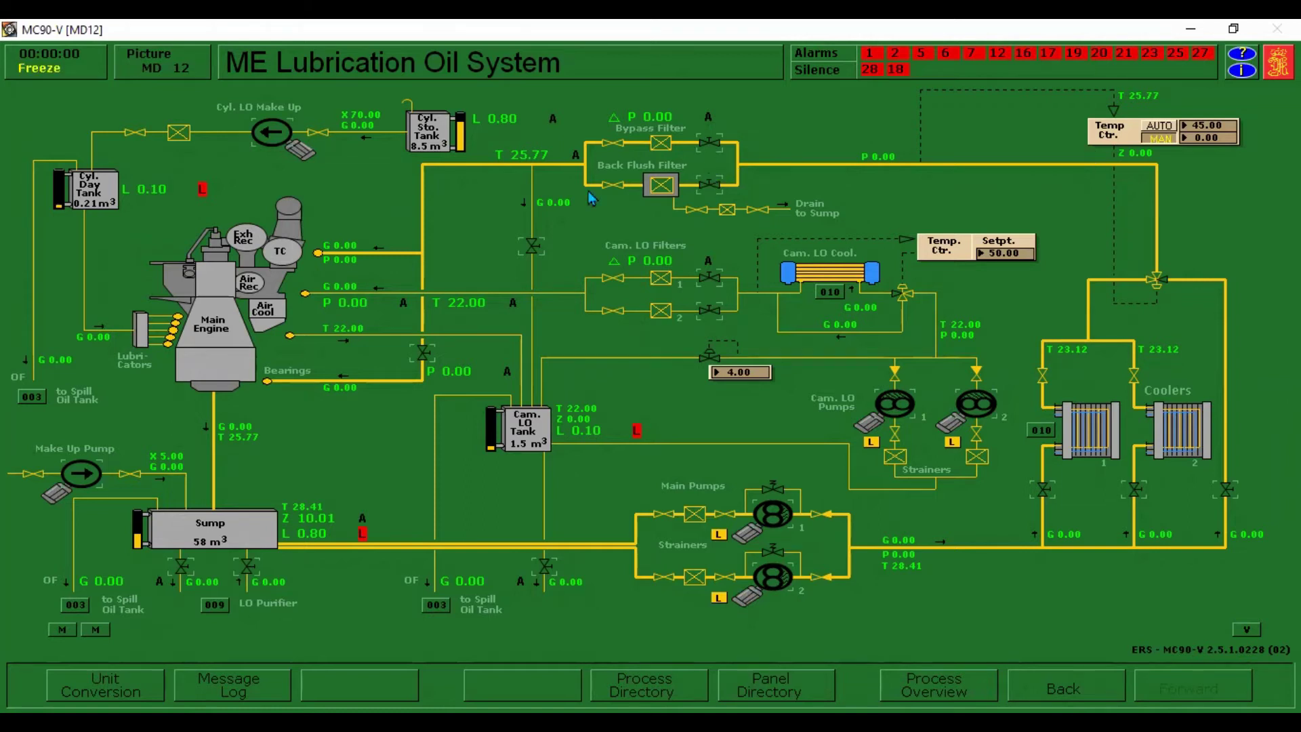
# Step: Inspect the filter drain and main LO bearing supply valves, then start the cylinder LO make-up pump
pyautogui.click(690, 208)
pyautogui.click(422, 358)
pyautogui.click(270, 141)
# Step: Verify the 45 °C main LO and 50 °C camshaft LO set points and camshaft flow, then unfreeze the simulation
pyautogui.click(1199, 136)
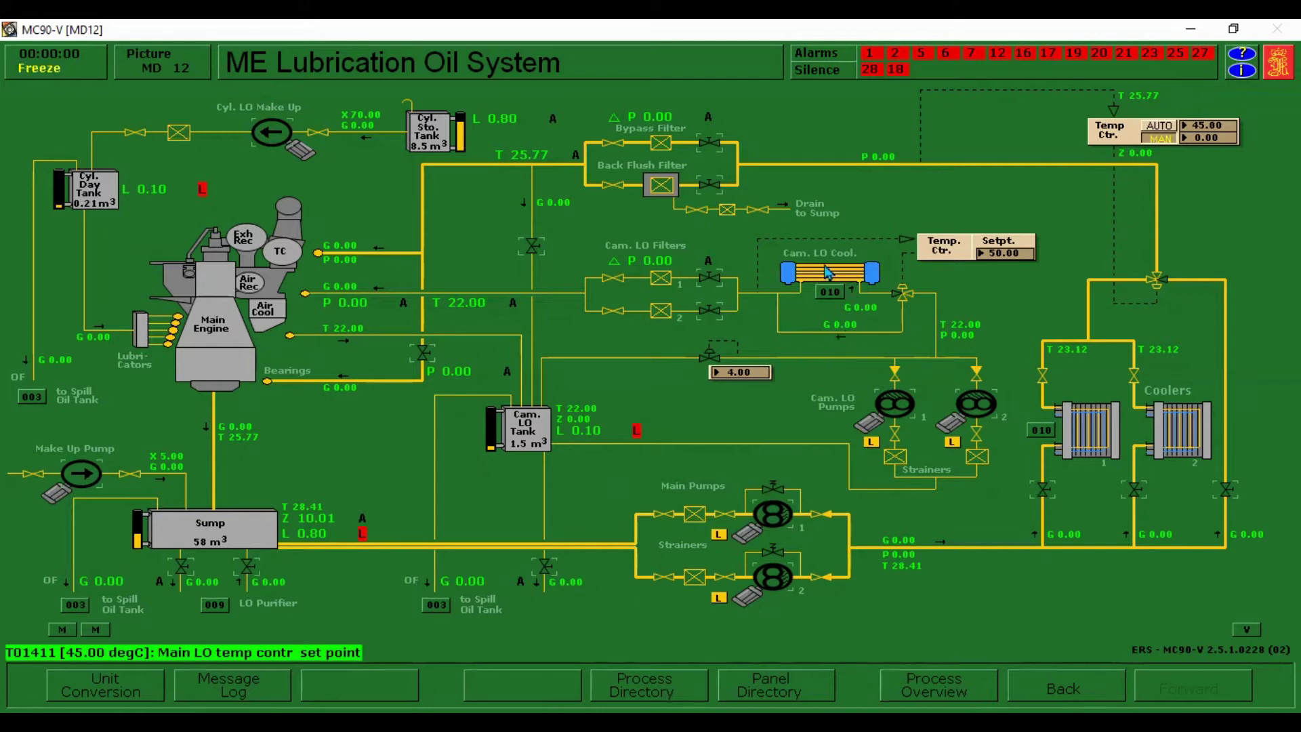
pyautogui.click(1006, 269)
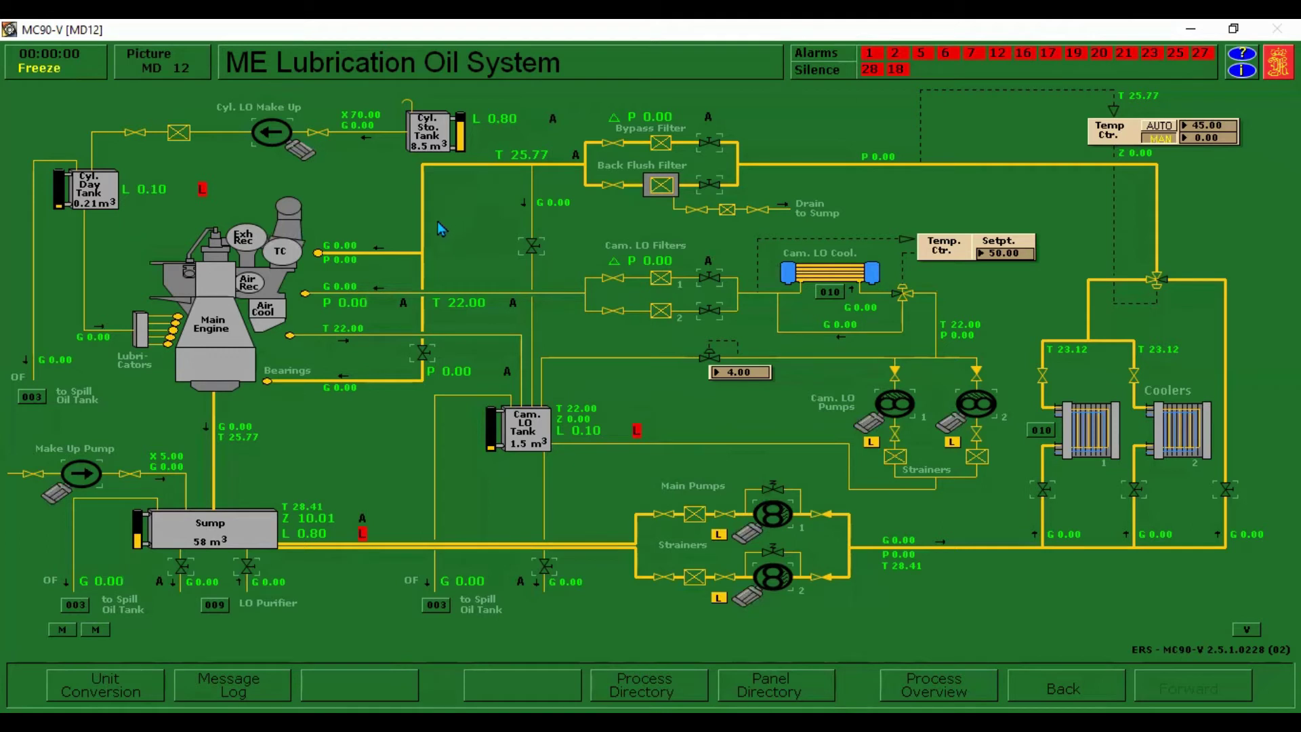
pyautogui.click(323, 303)
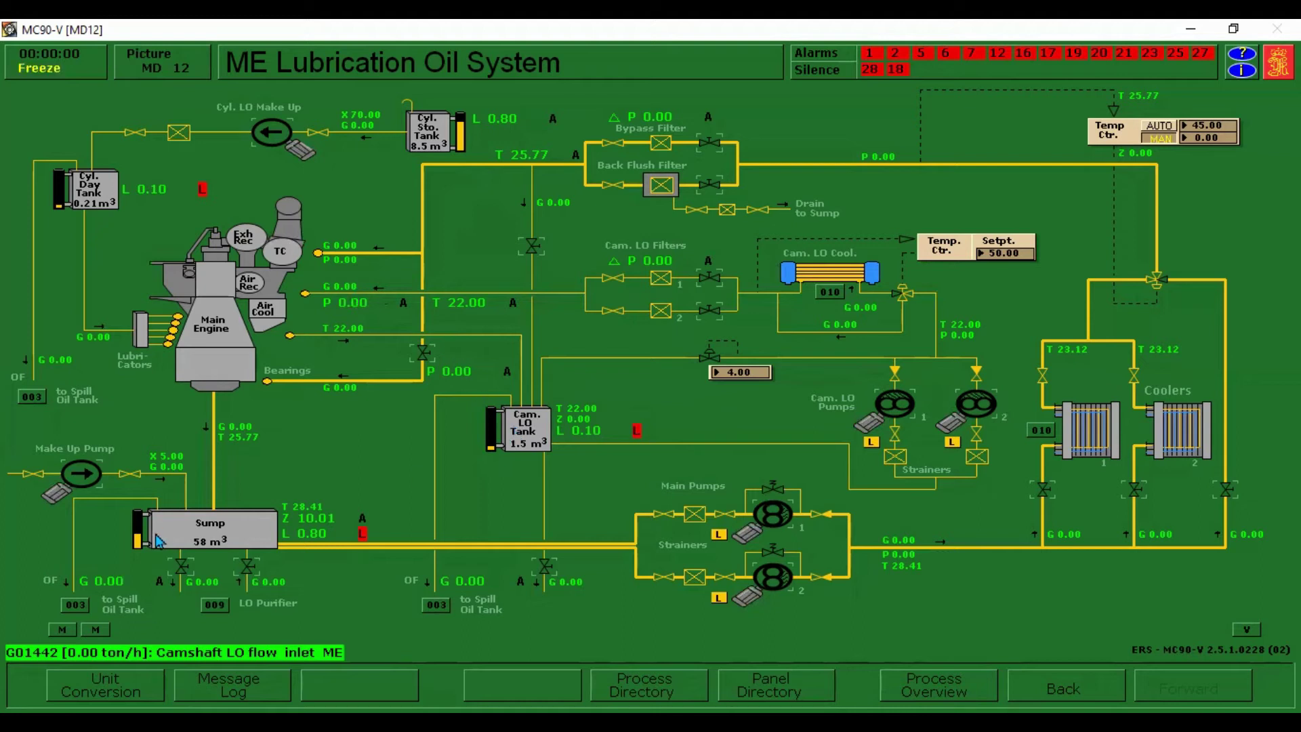
pyautogui.click(235, 541)
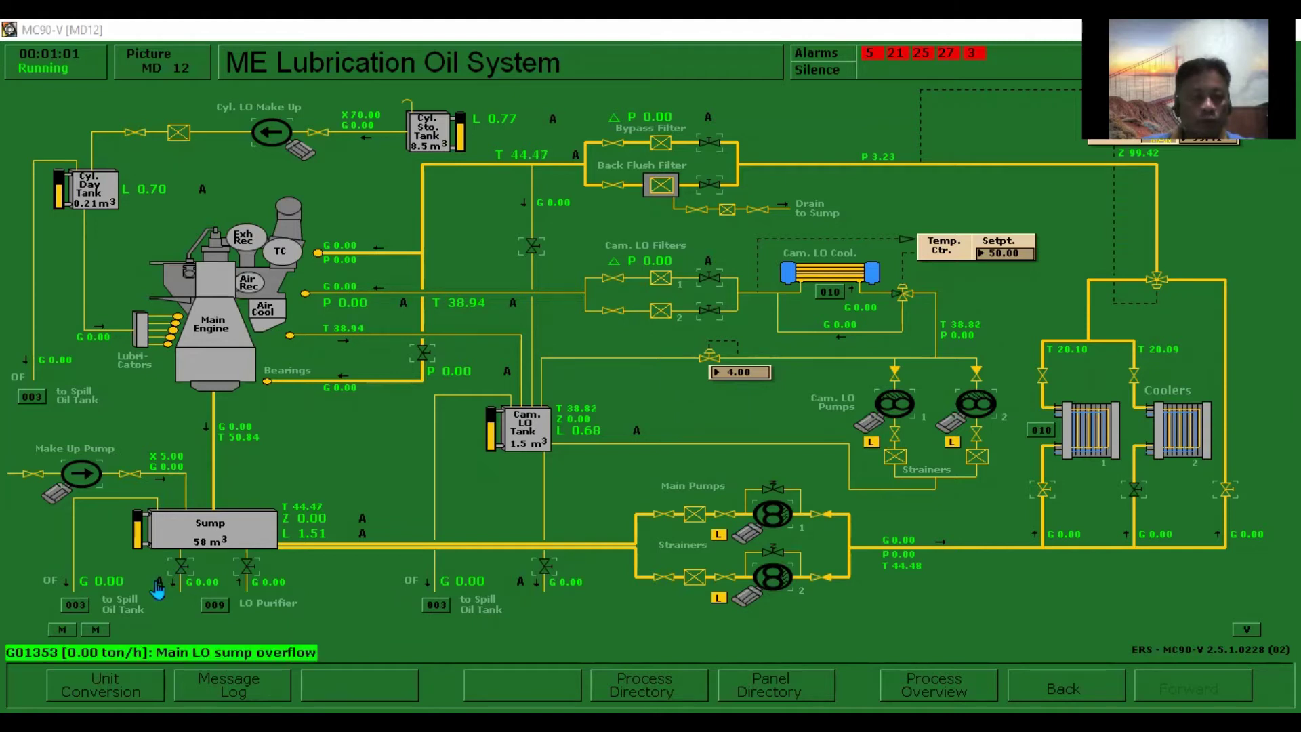
# Step: Open the LO purifier supply and return valves below the sump, glancing at picture MD09 in between
pyautogui.click(181, 565)
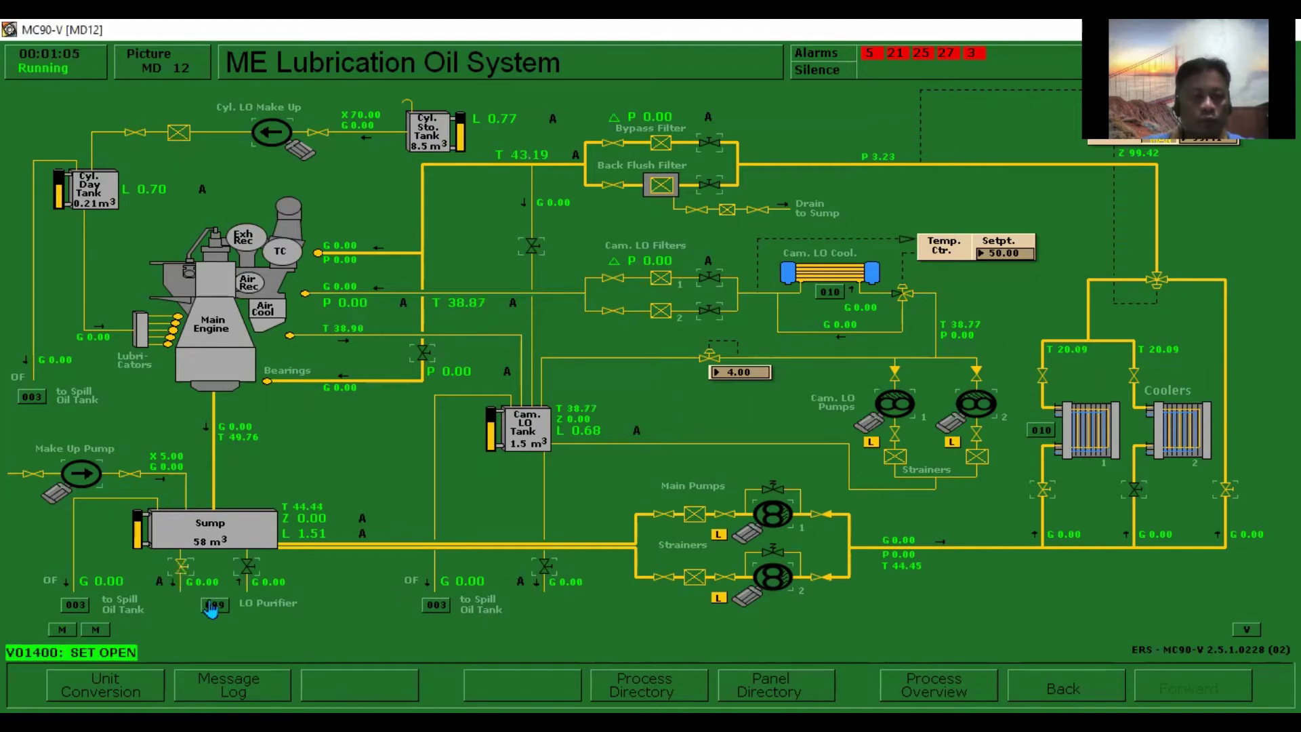
pyautogui.click(213, 605)
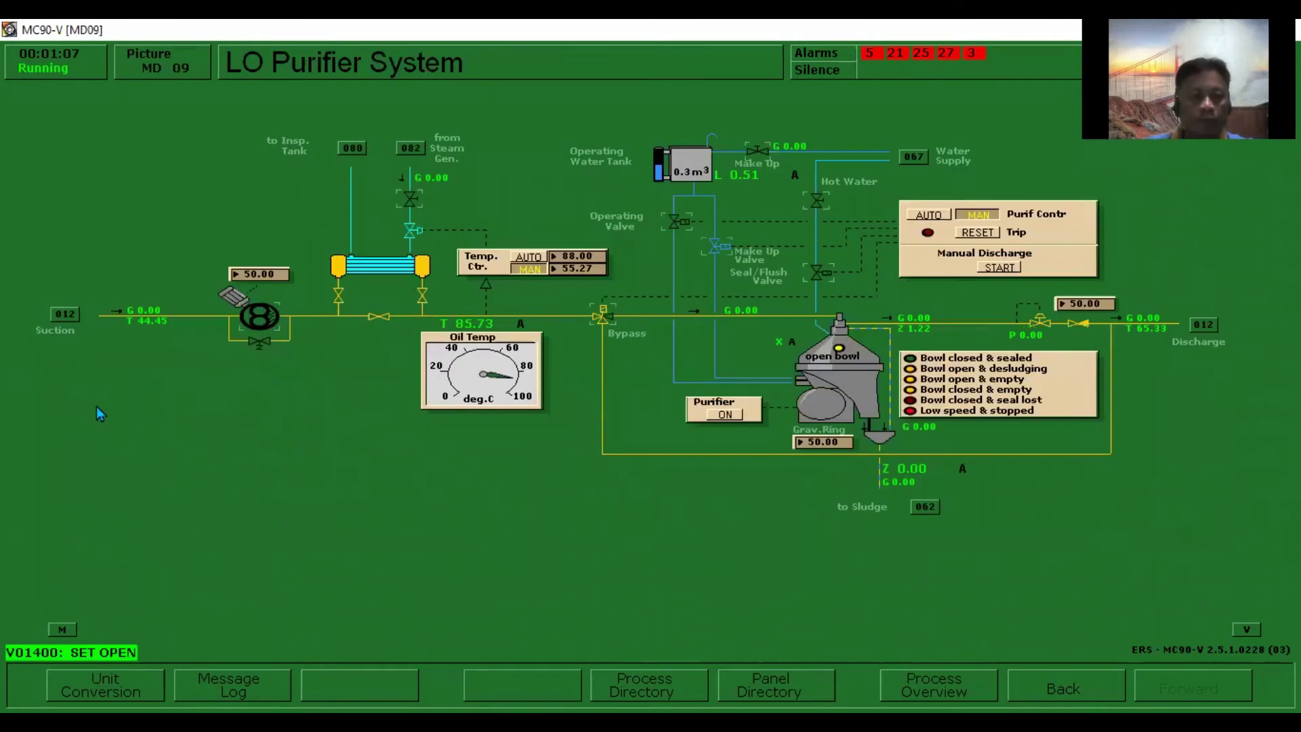
pyautogui.click(62, 317)
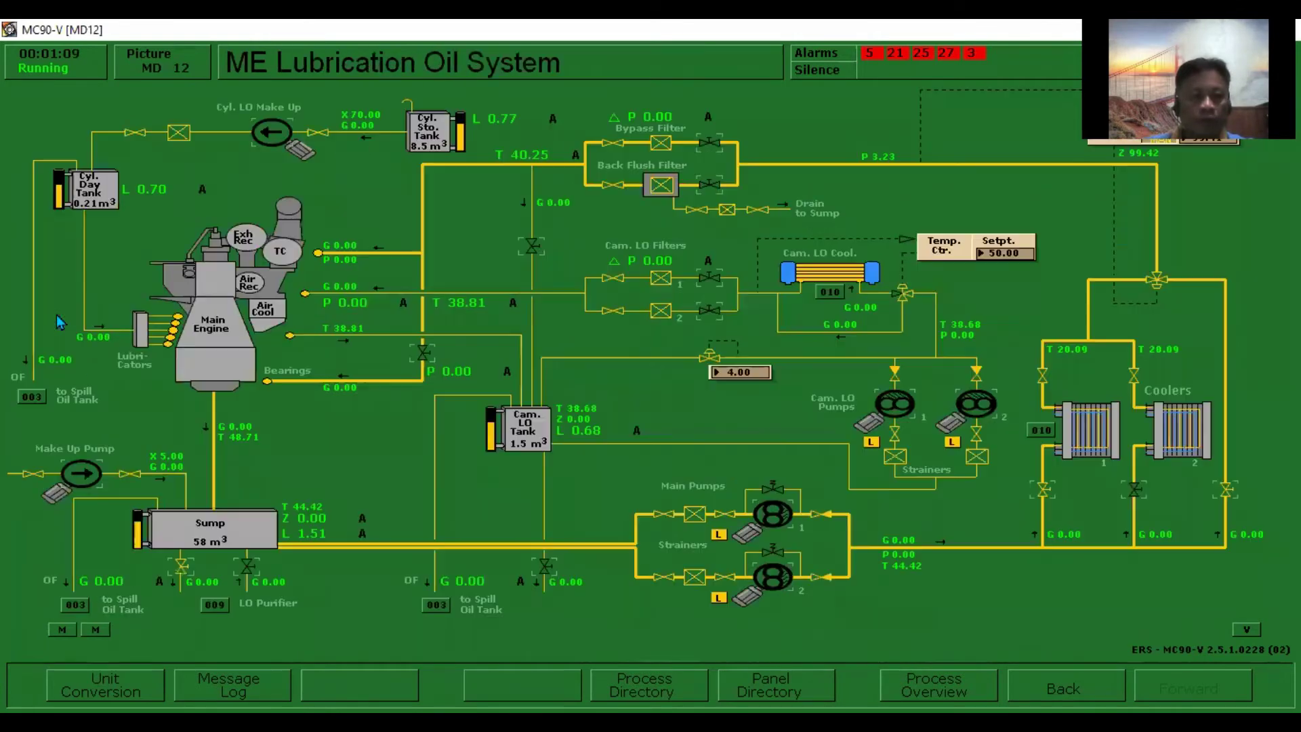
pyautogui.click(248, 566)
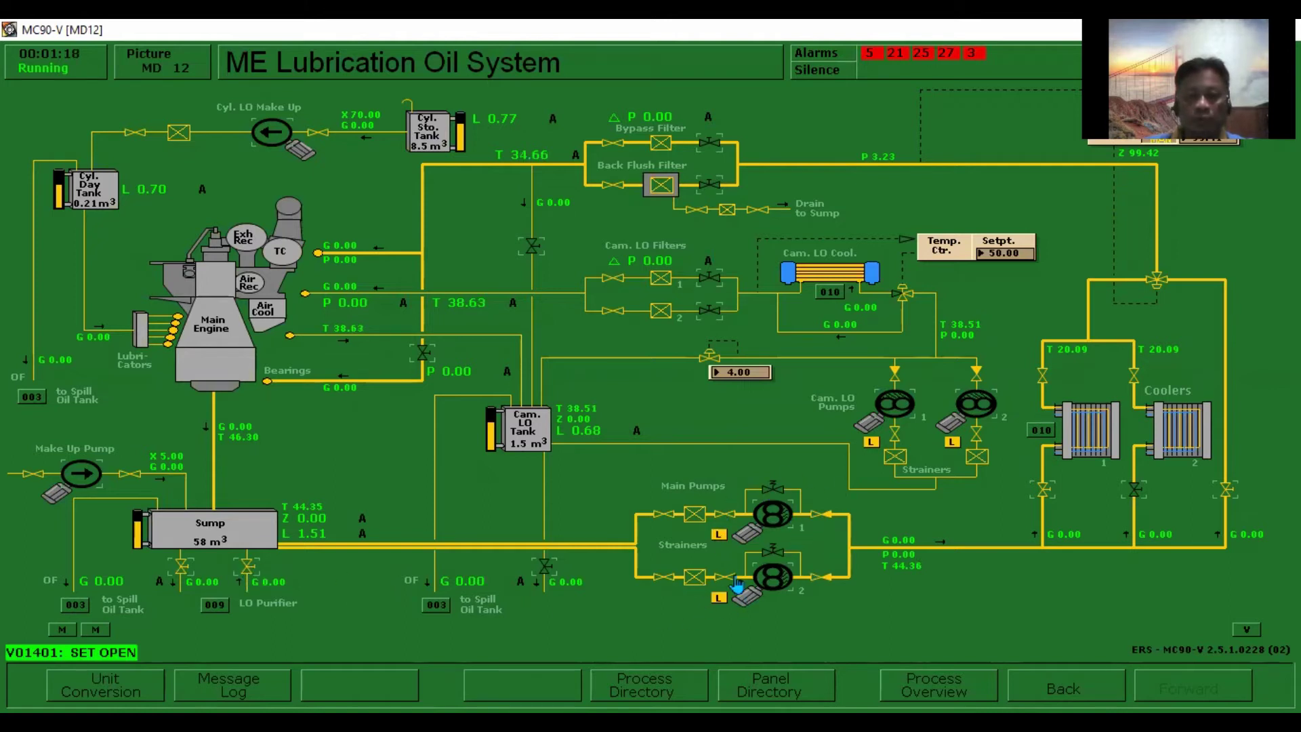
# Step: Stop main LO pump 1 and set cooler valves V01364 and V01366 to SET OPEN
pyautogui.click(774, 513)
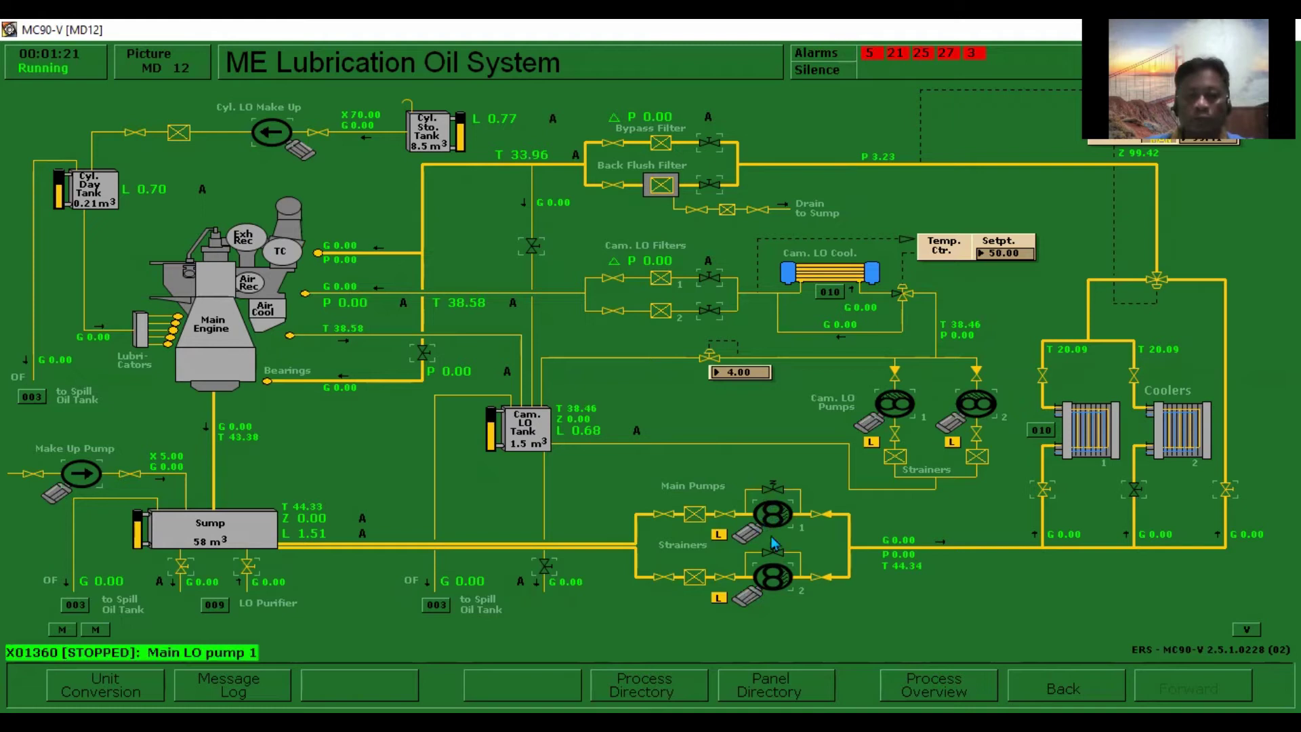
pyautogui.click(1043, 489)
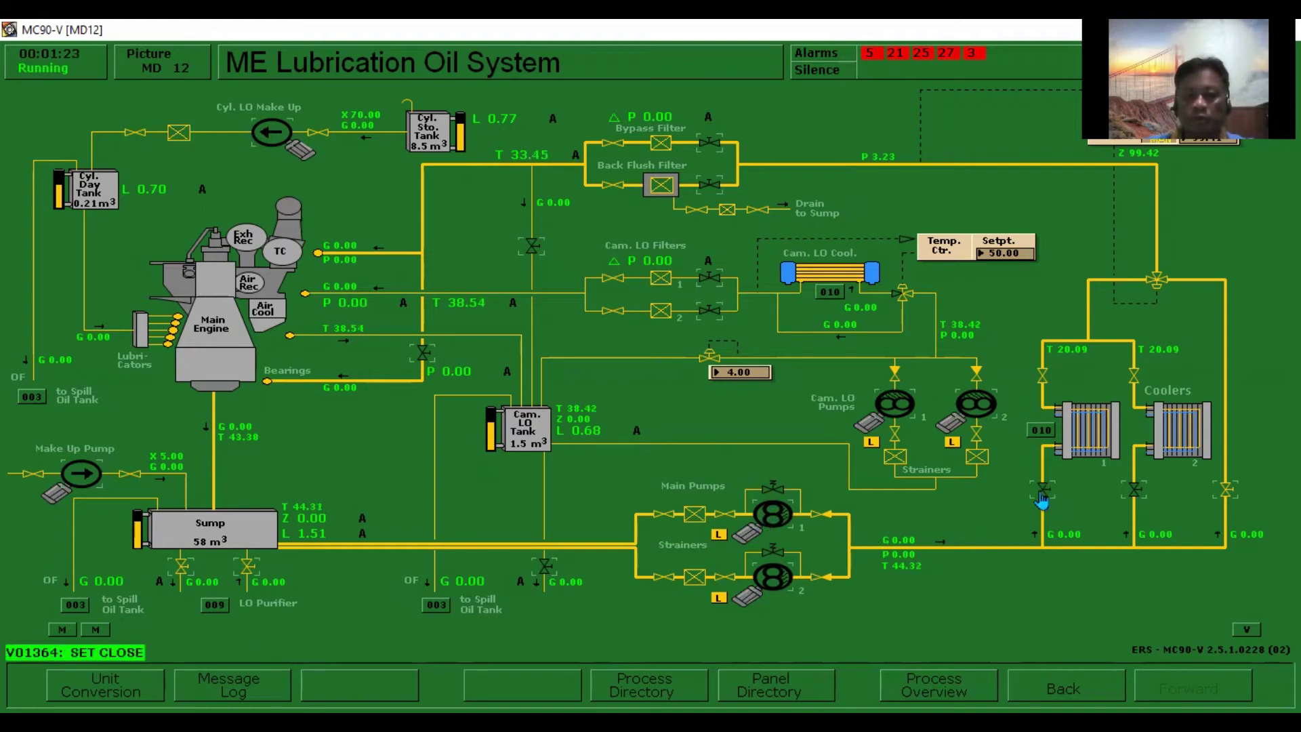
pyautogui.click(1229, 491)
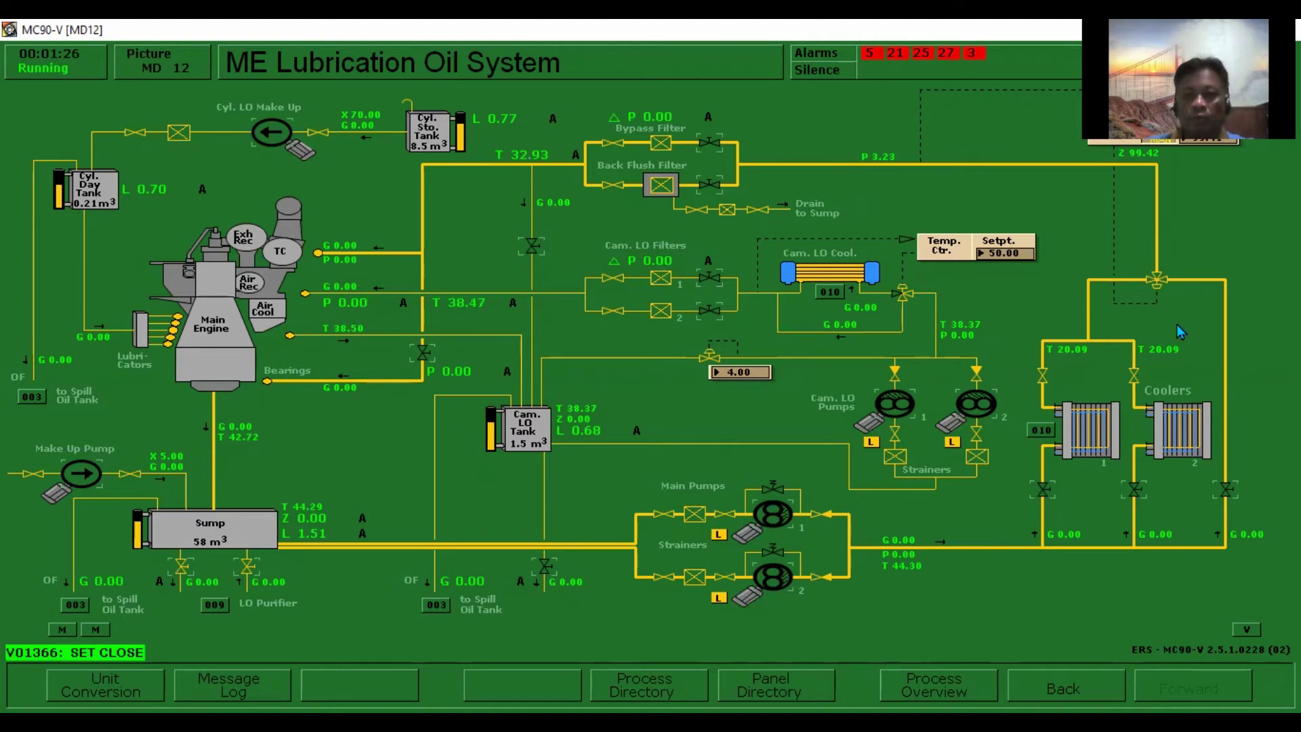
pyautogui.click(1045, 499)
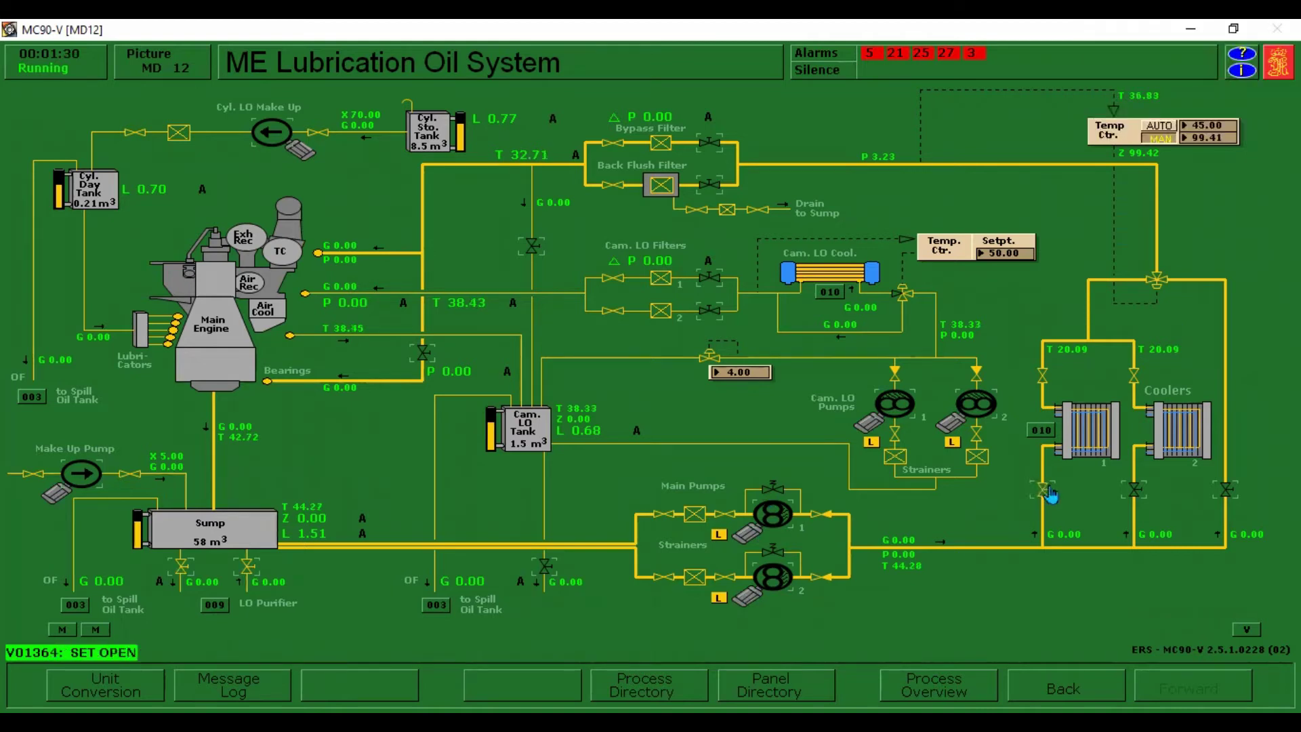
pyautogui.click(1229, 492)
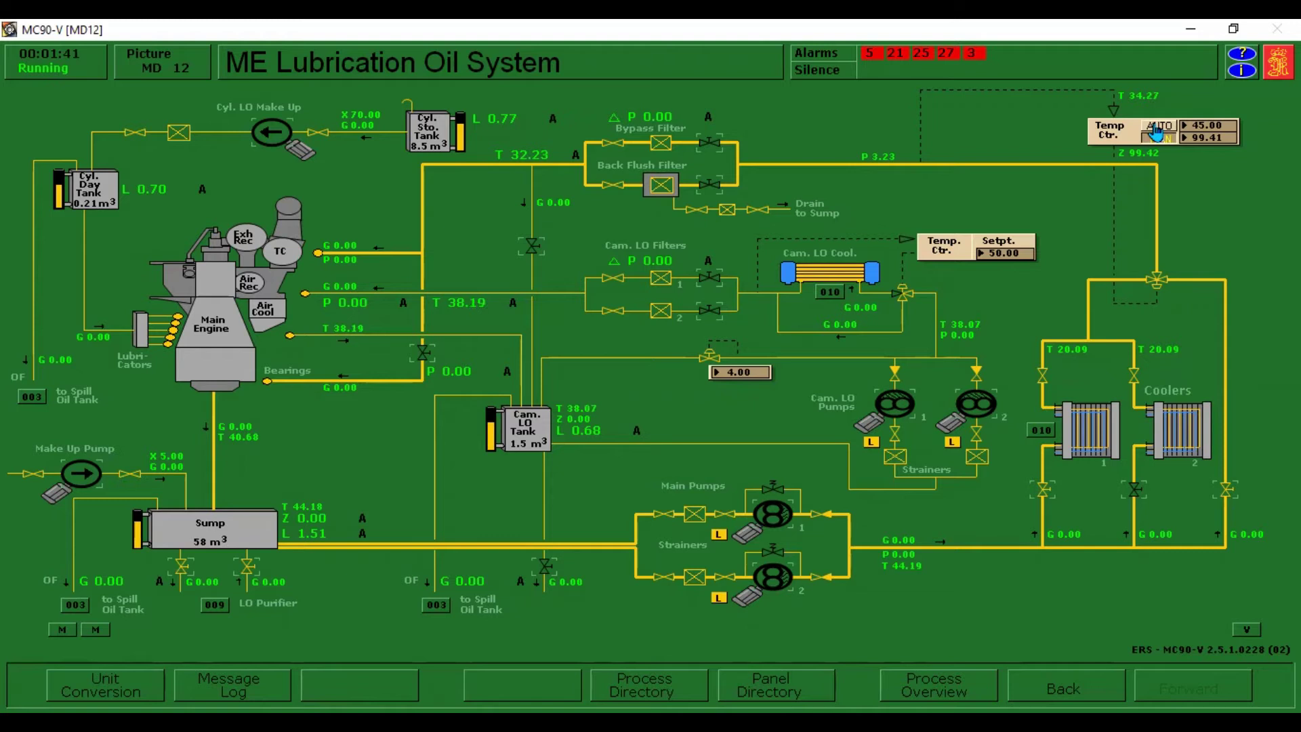
# Step: Put the main LO temperature controller in auto, open the filter outlet and bearing supply valves, and start main LO pump 1
pyautogui.click(1155, 134)
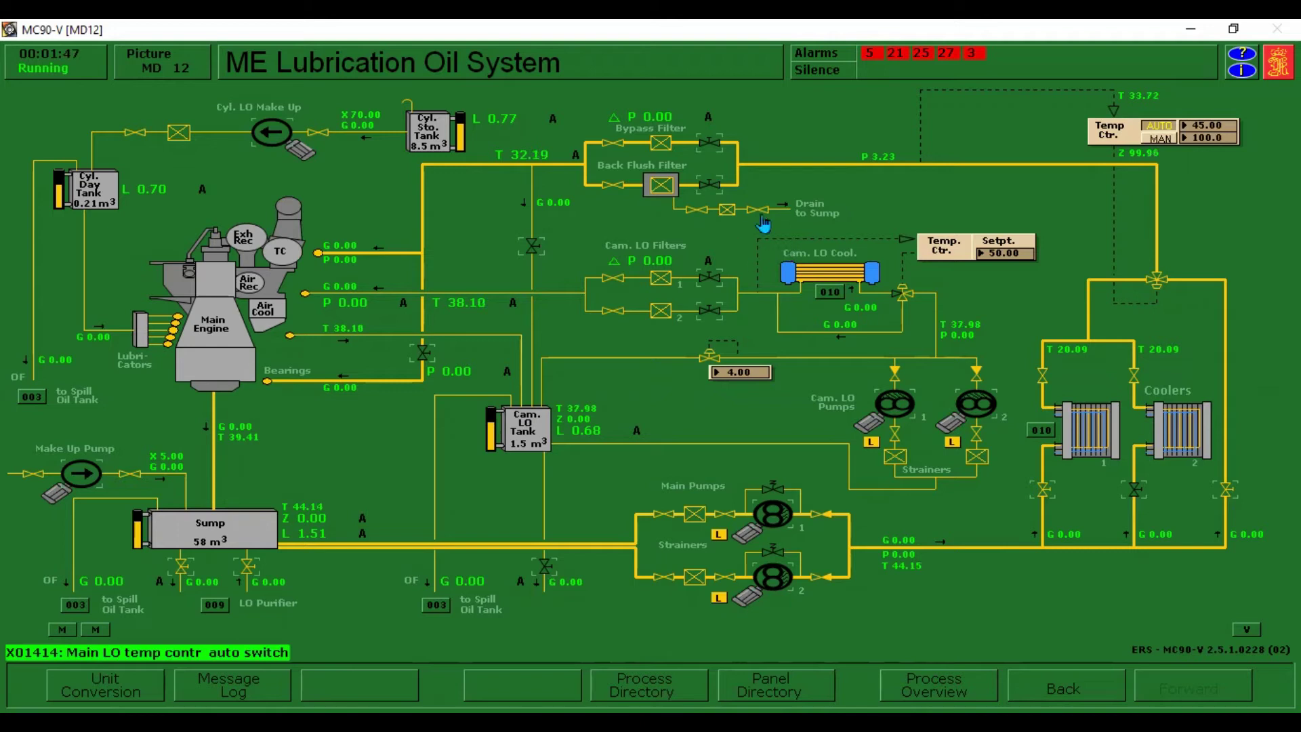
pyautogui.click(715, 191)
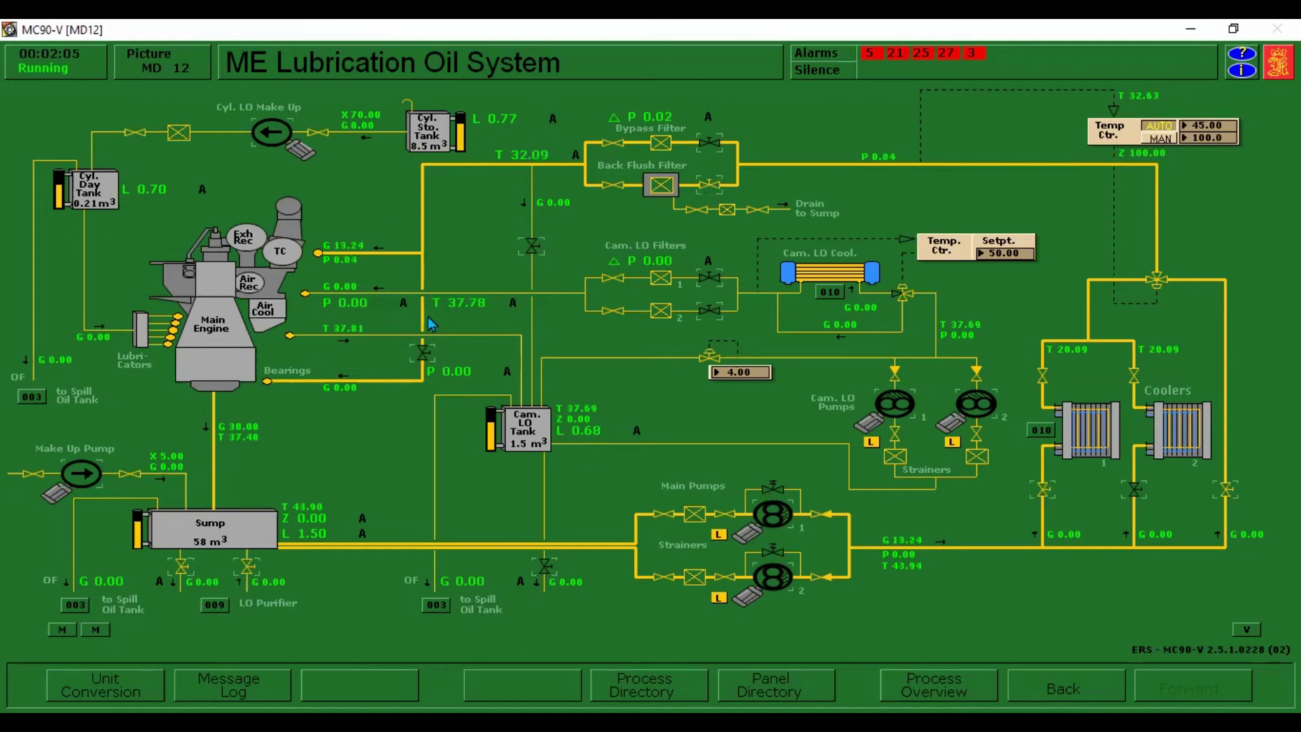
pyautogui.click(424, 358)
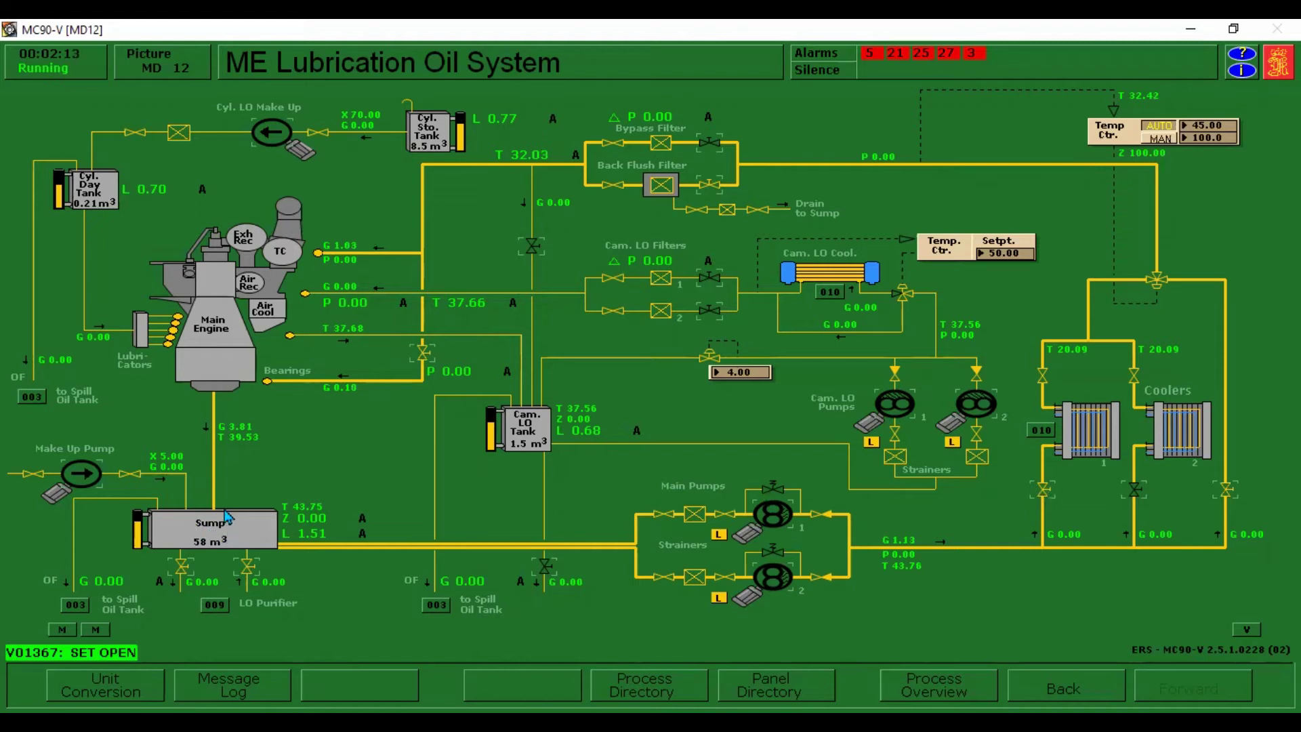
pyautogui.click(783, 515)
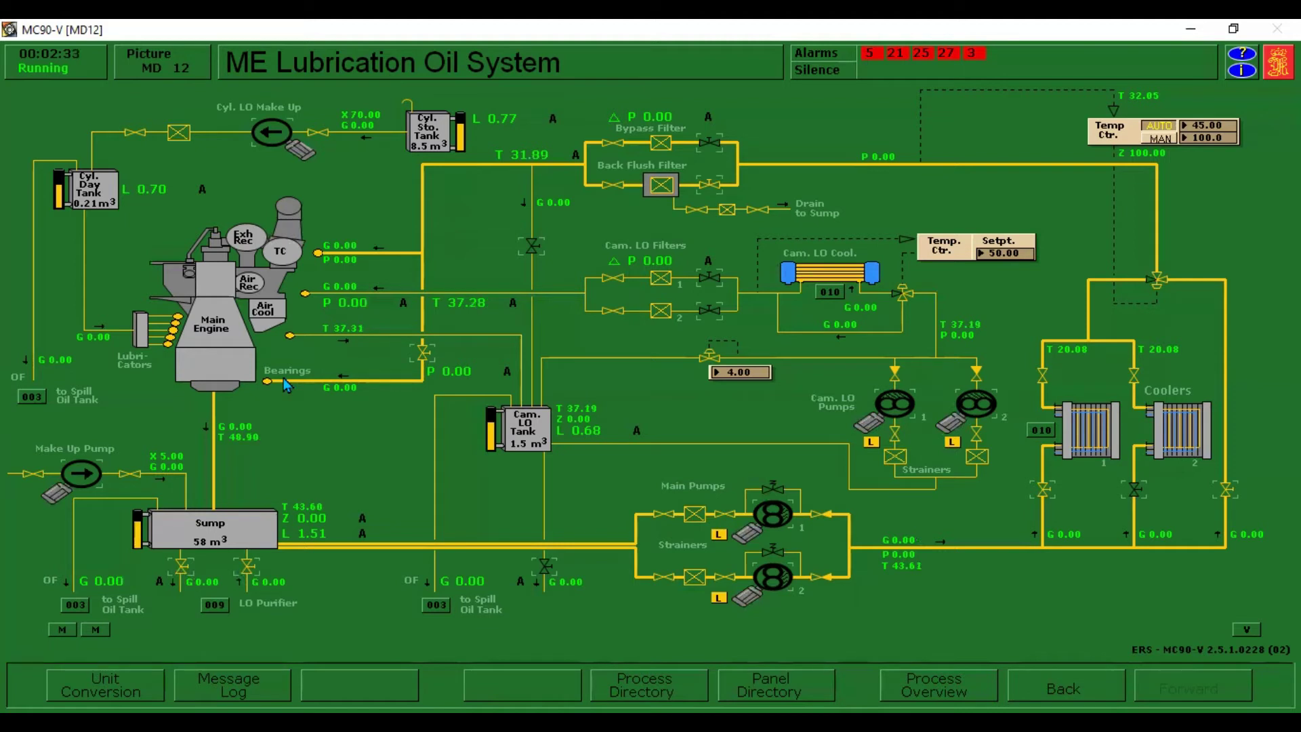
# Step: Close the camshaft LO make-up valve and run the cylinder LO make-up pump briefly, then stop it
pyautogui.click(531, 252)
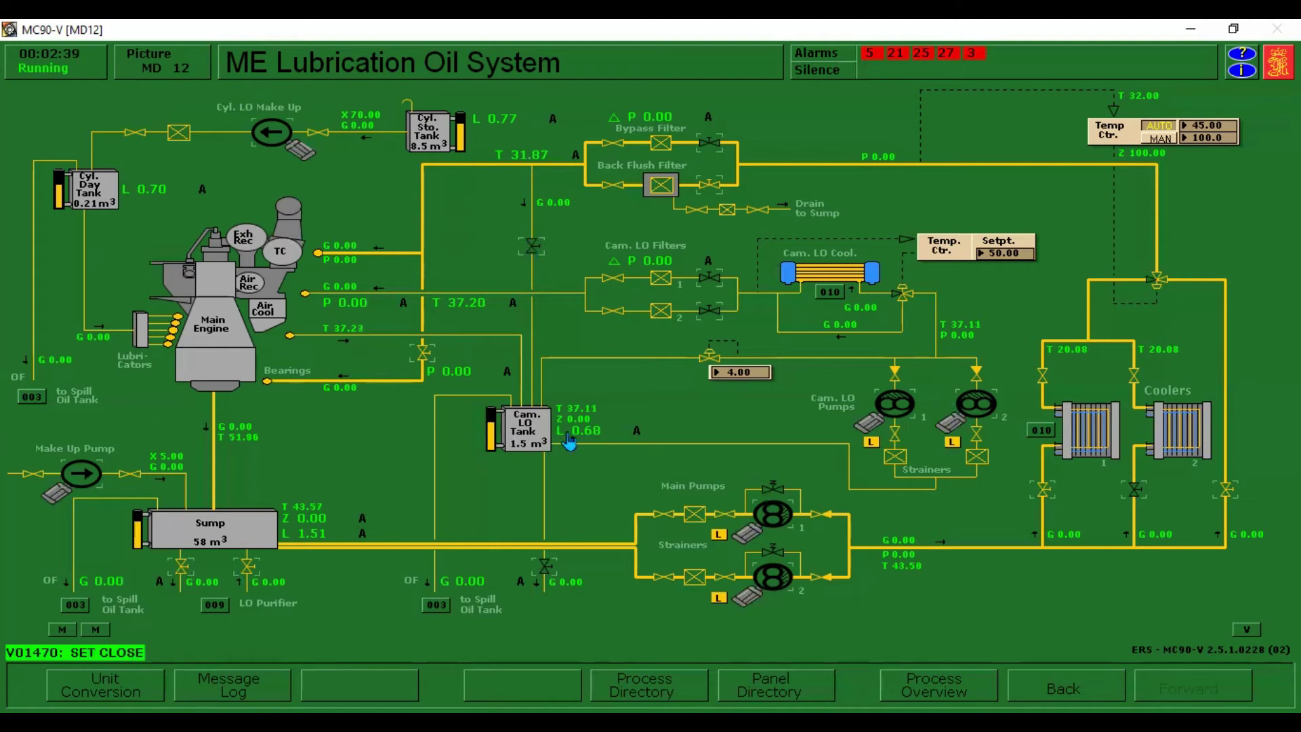
pyautogui.moveTo(568, 427)
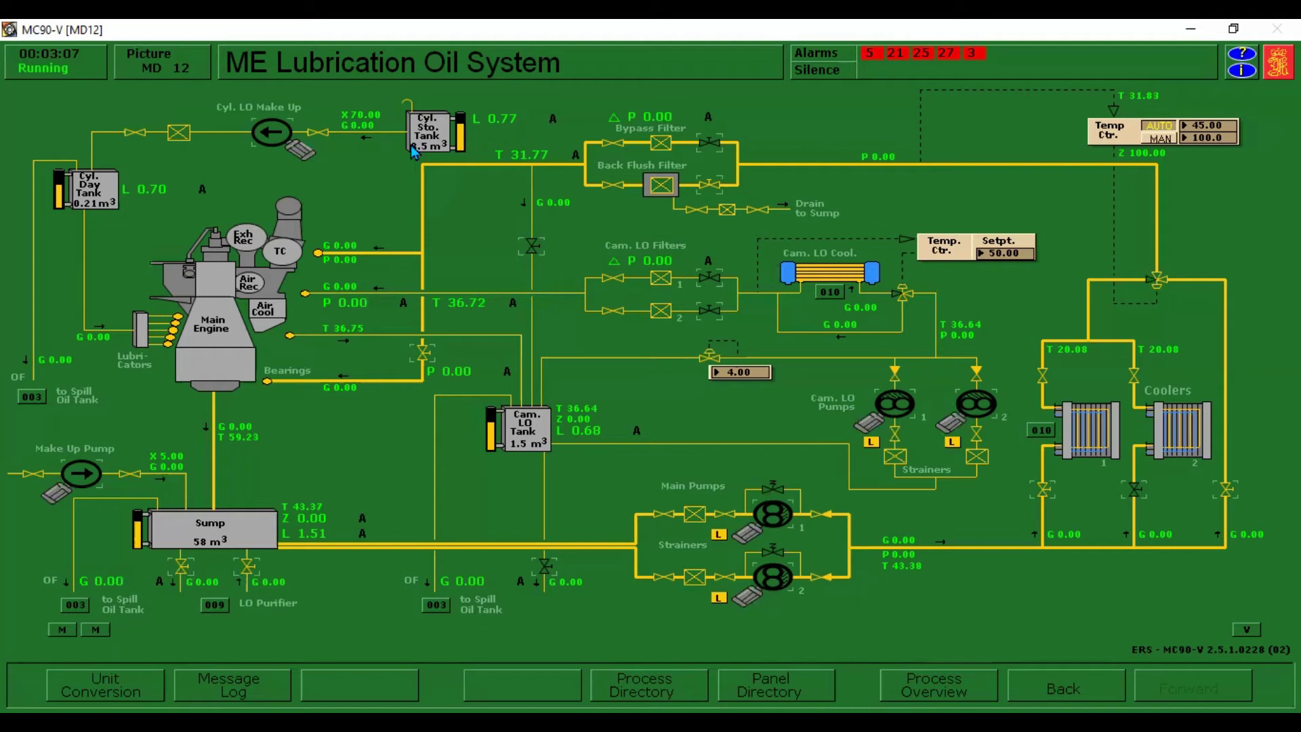
pyautogui.click(282, 138)
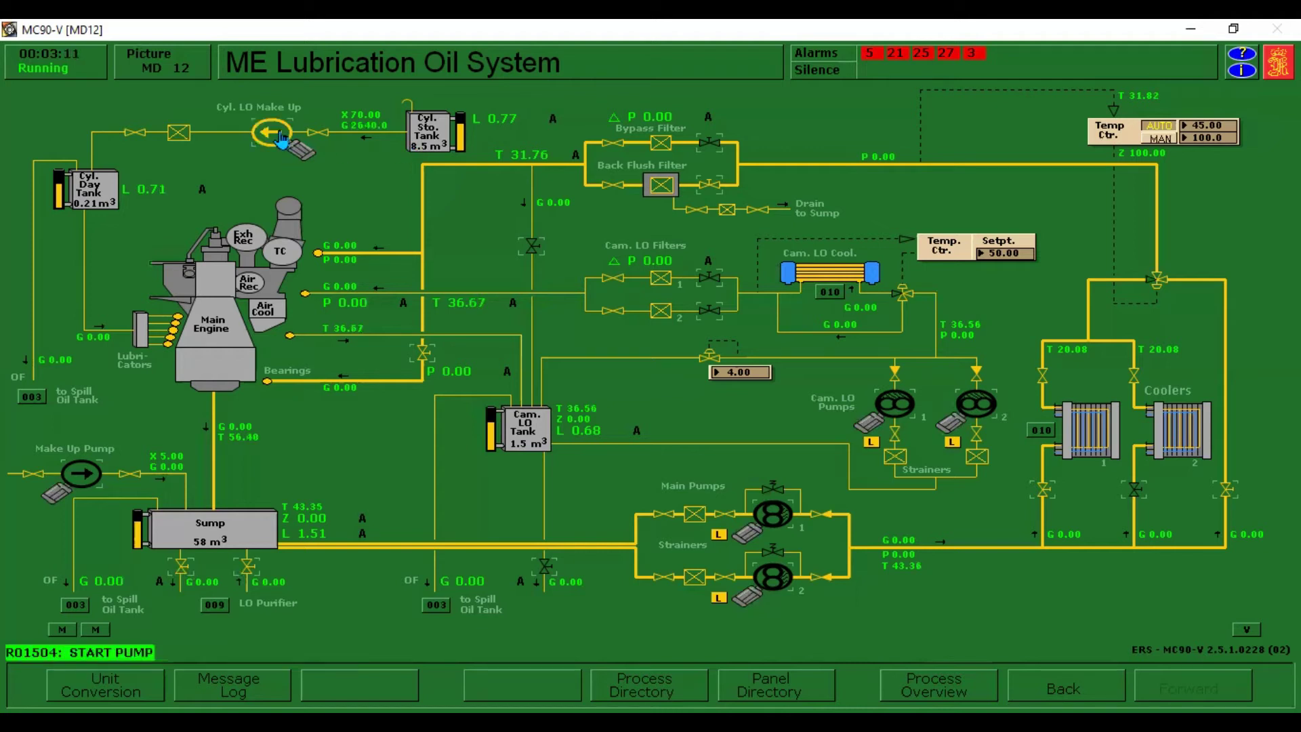
pyautogui.click(281, 139)
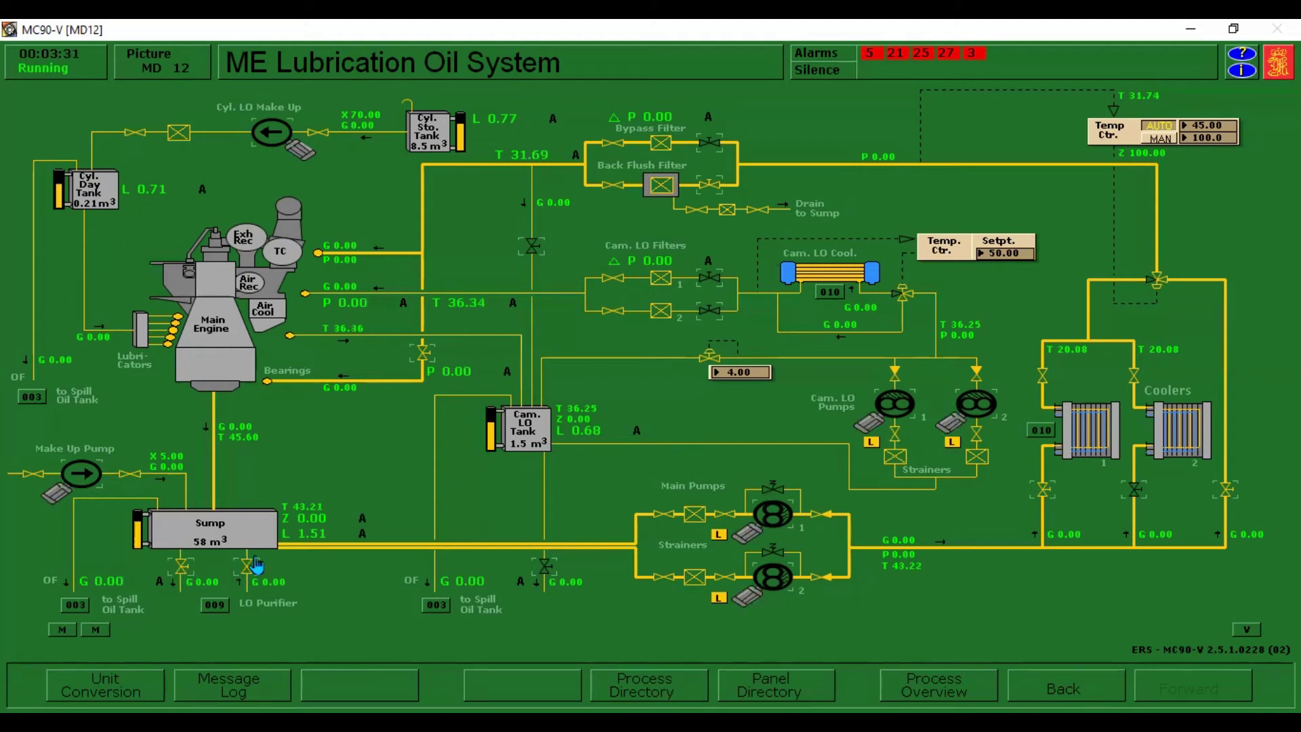
pyautogui.click(218, 605)
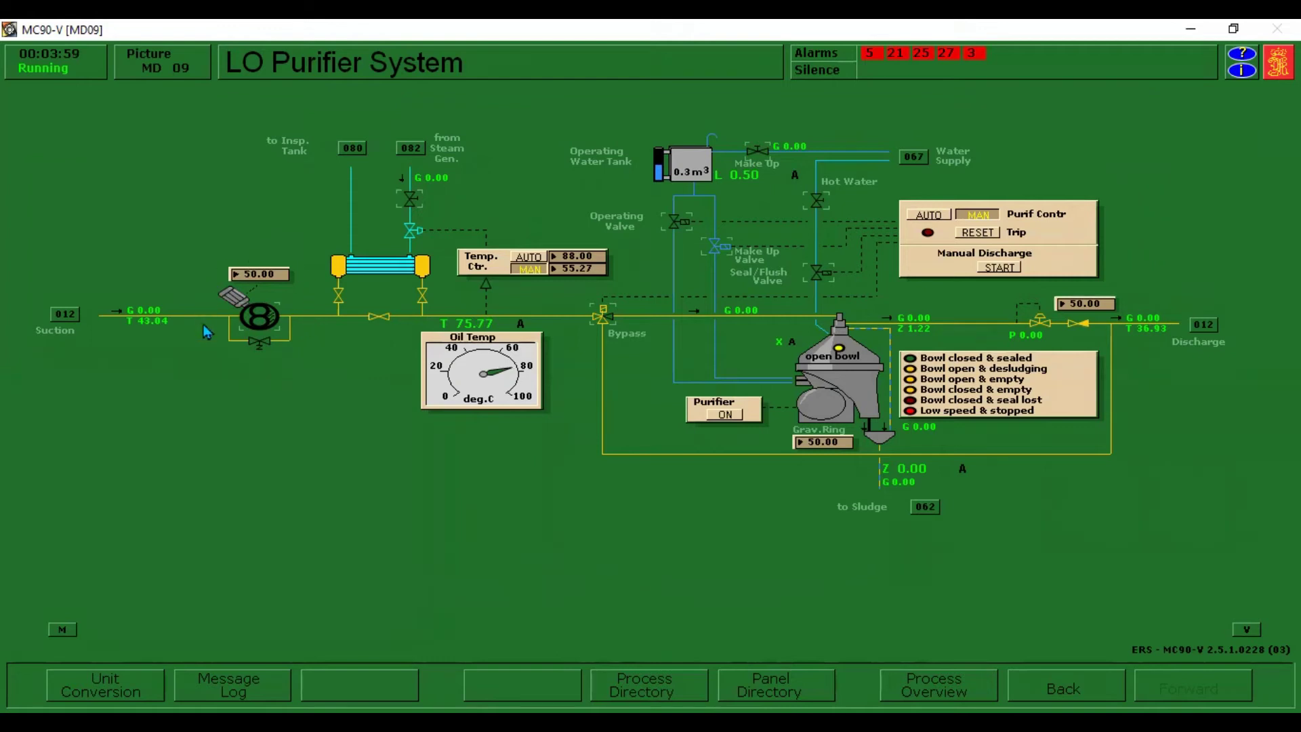
pyautogui.click(256, 329)
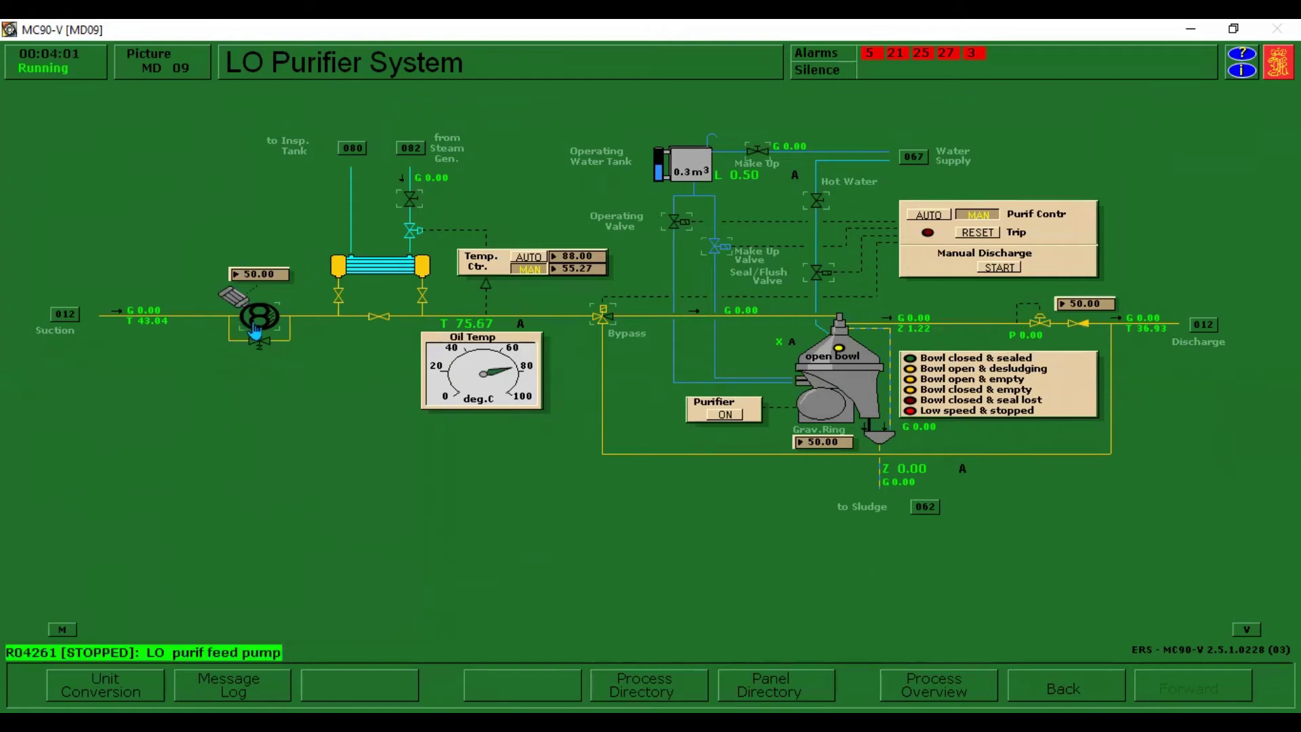
pyautogui.click(62, 314)
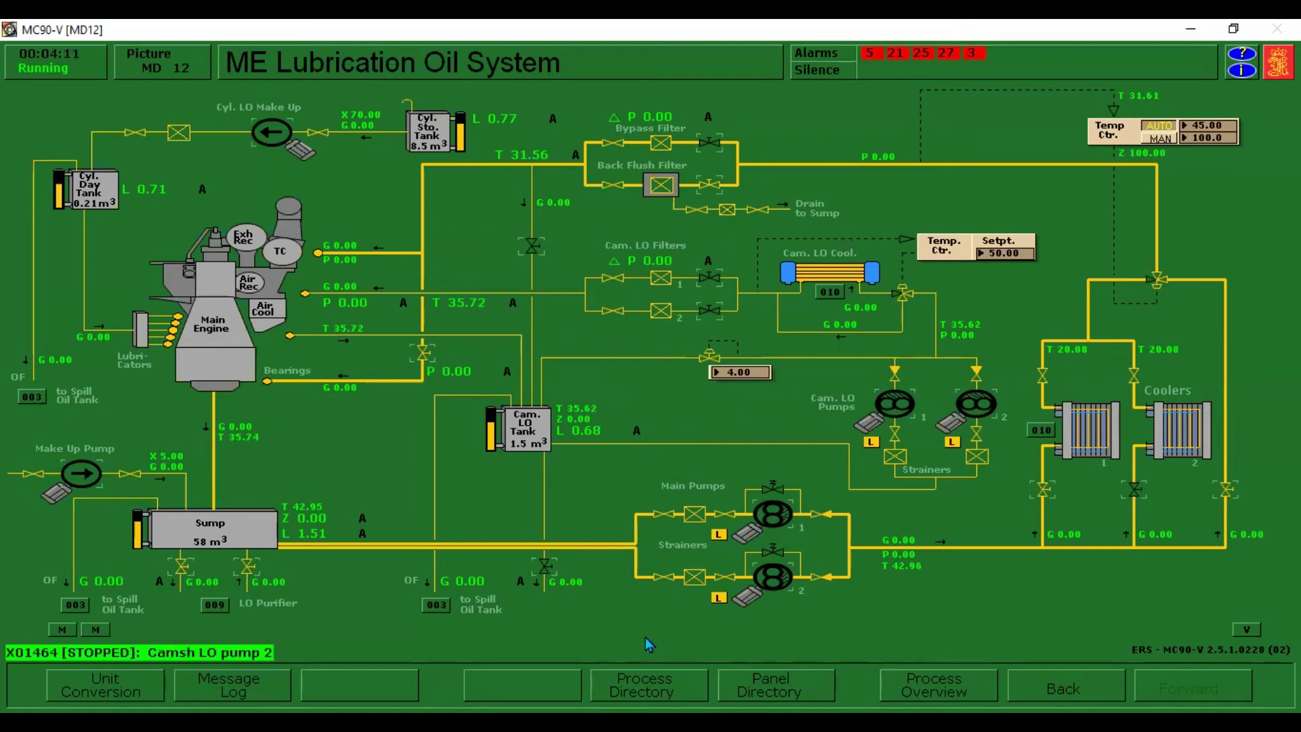
# Step: Switch in the Main LO Pump 2 breaker on the Main Switchboard - Starters display
pyautogui.click(644, 686)
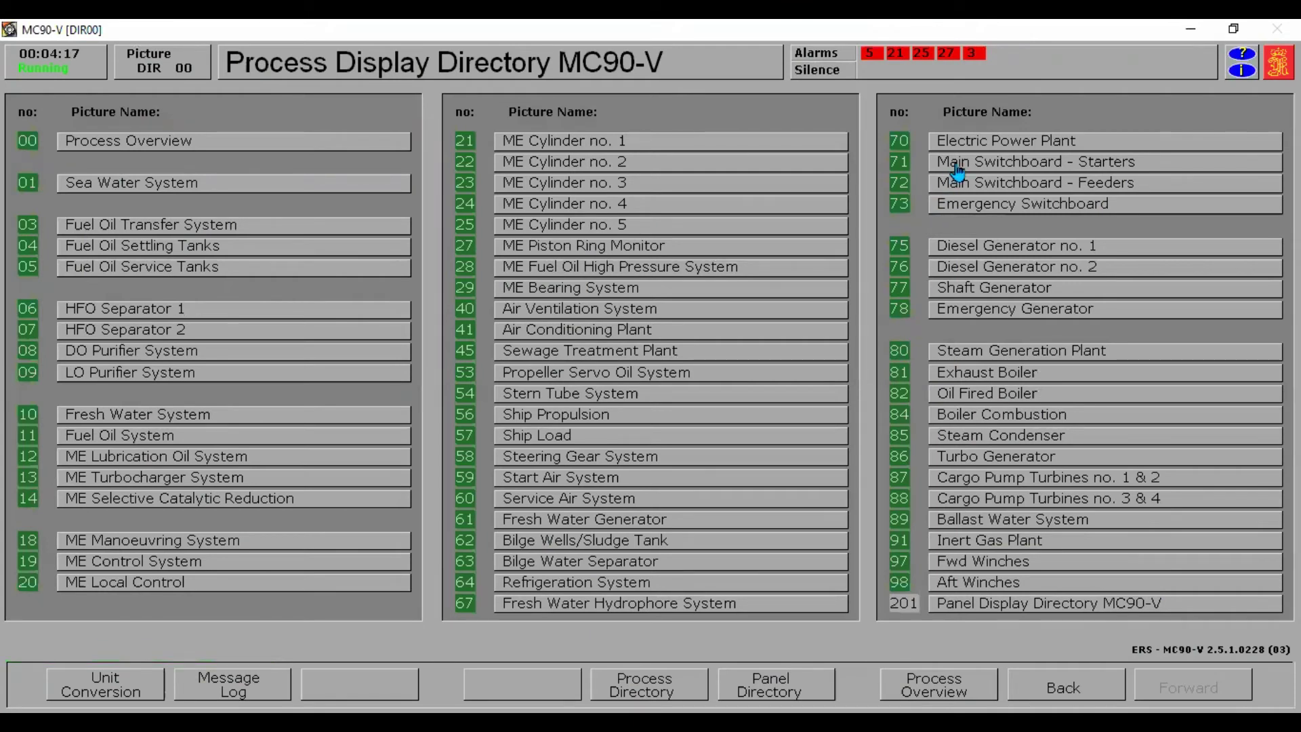
pyautogui.click(960, 162)
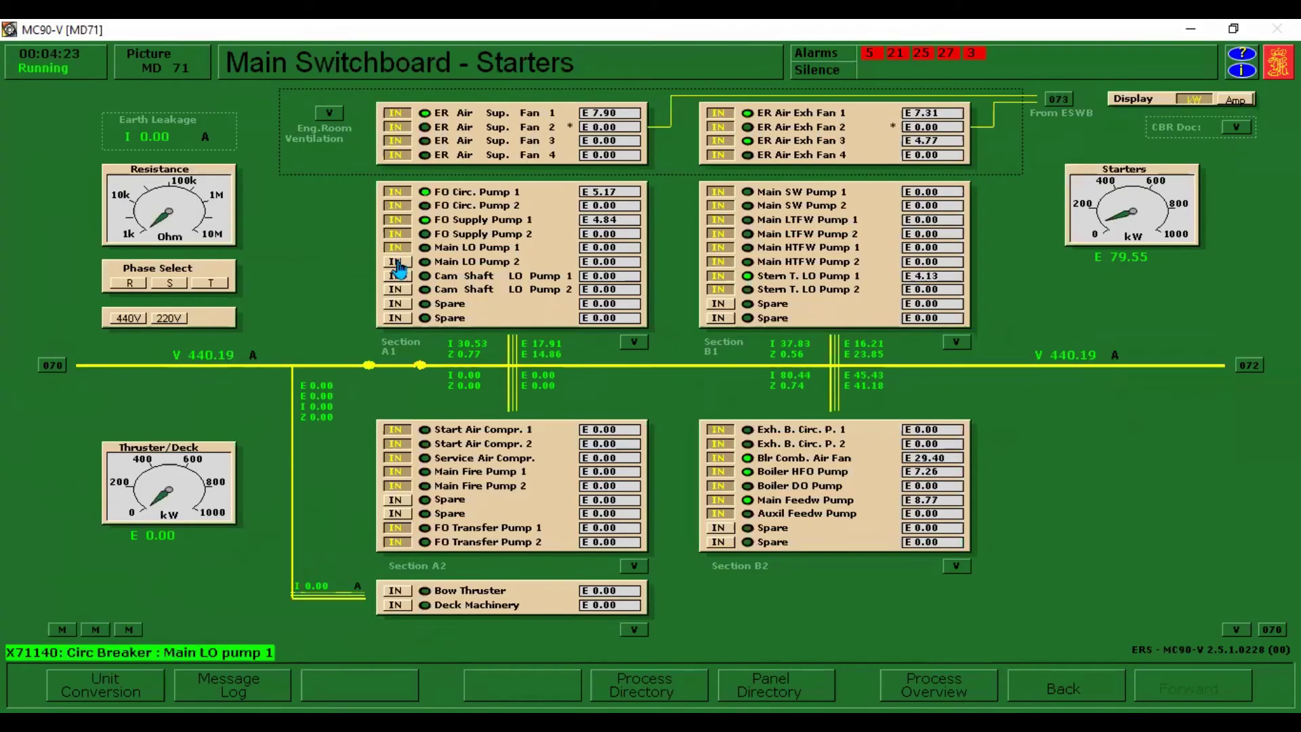
pyautogui.click(398, 264)
# Step: Set the LO Purifier System feeder breaker IN and return to the ME lube oil diagram
pyautogui.click(1250, 366)
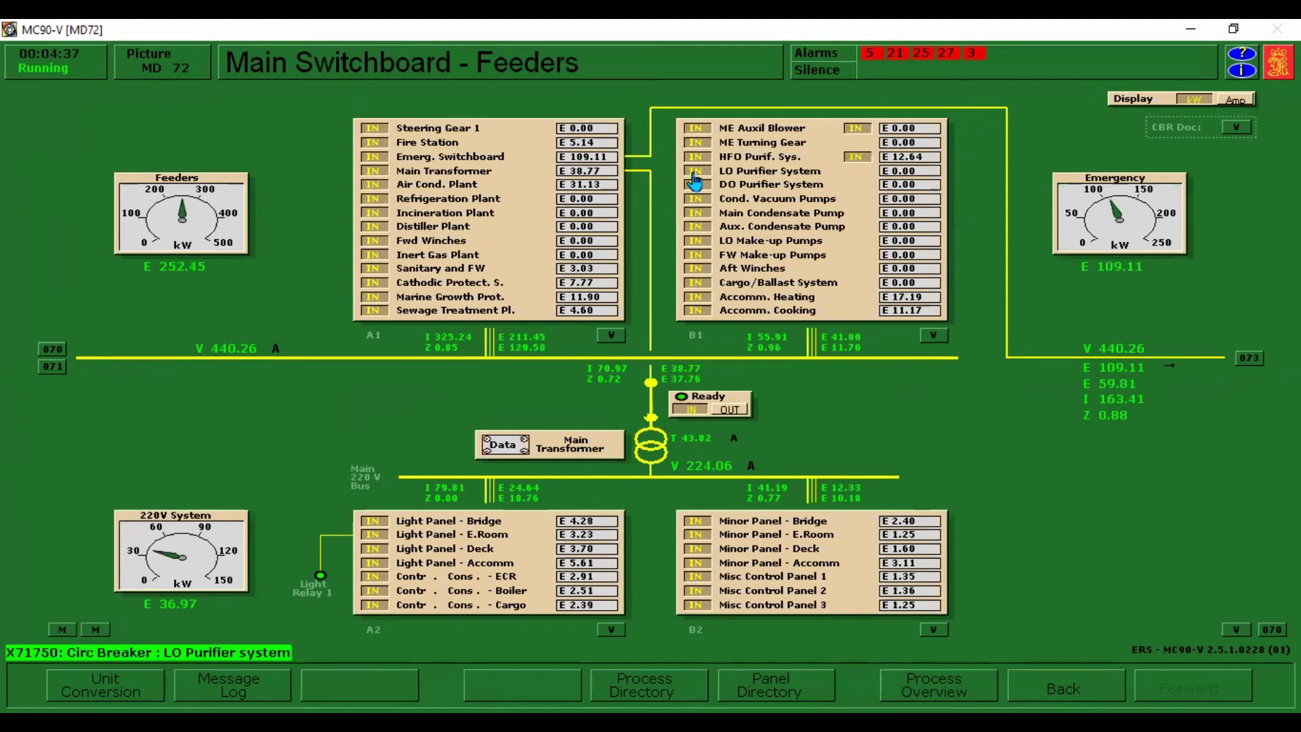
pyautogui.hotkey('alt', 'Left')
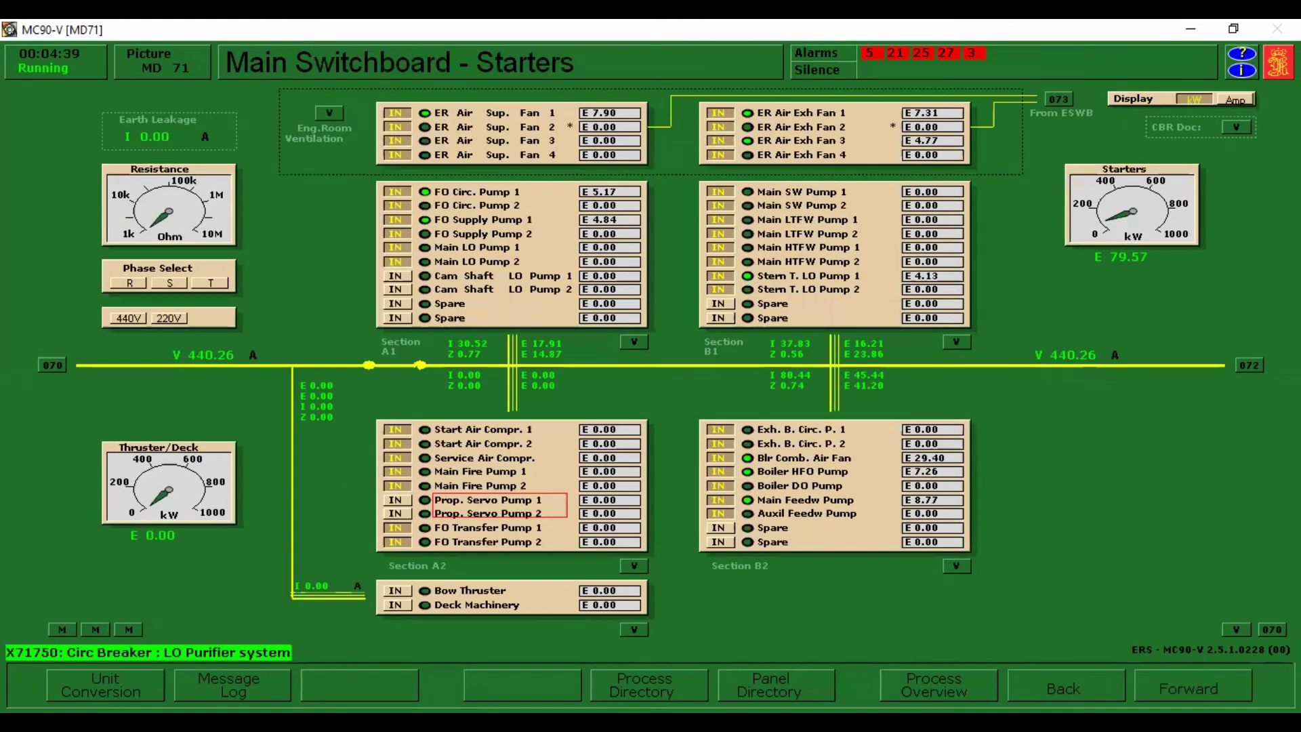
pyautogui.hotkey('alt', 'Left')
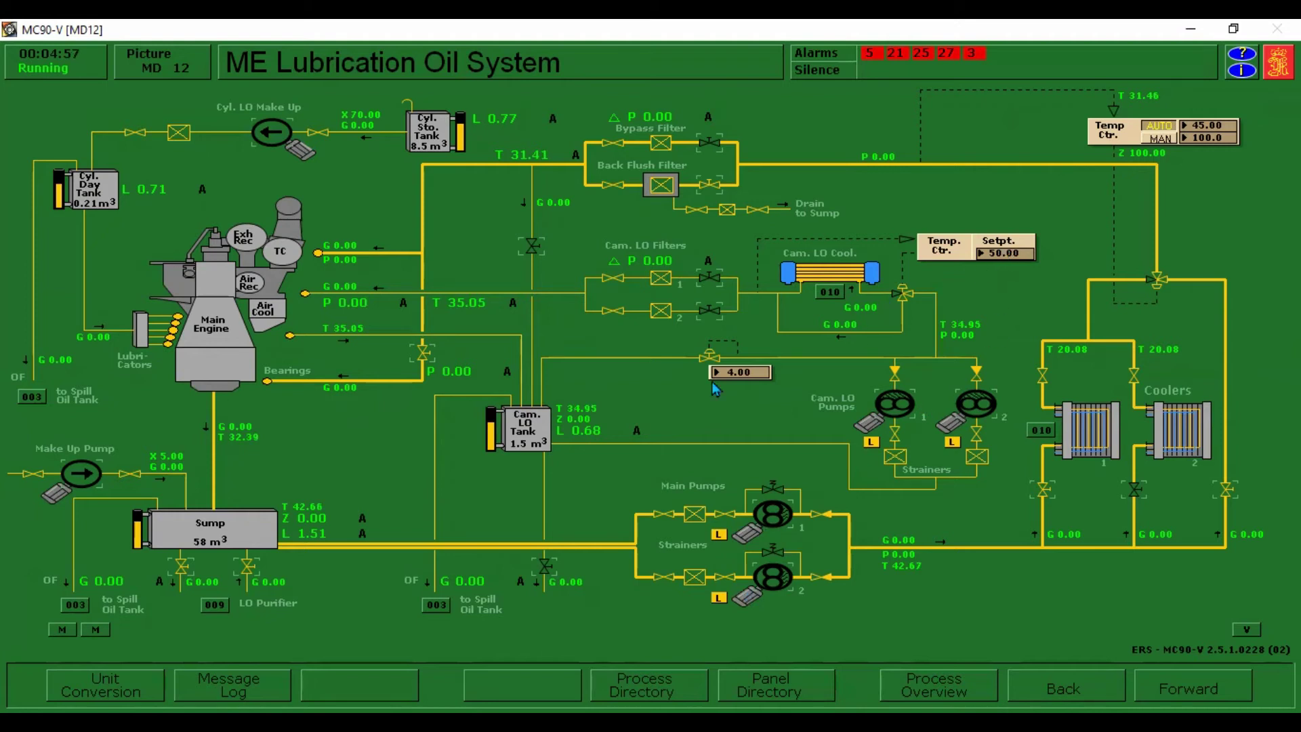
# Step: Try starting the LO purifier feed pump on picture 009, then go to the Water Supply 067 picture
pyautogui.click(226, 605)
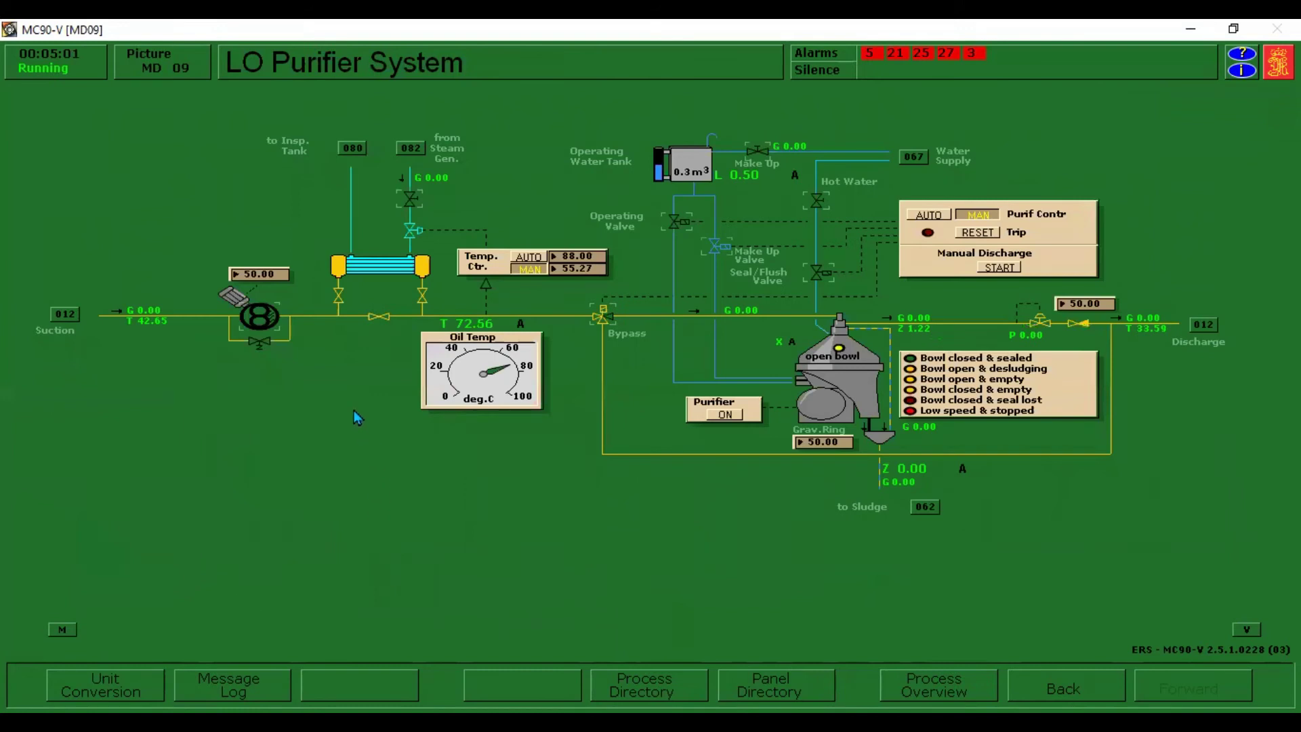
pyautogui.click(274, 322)
pyautogui.click(914, 158)
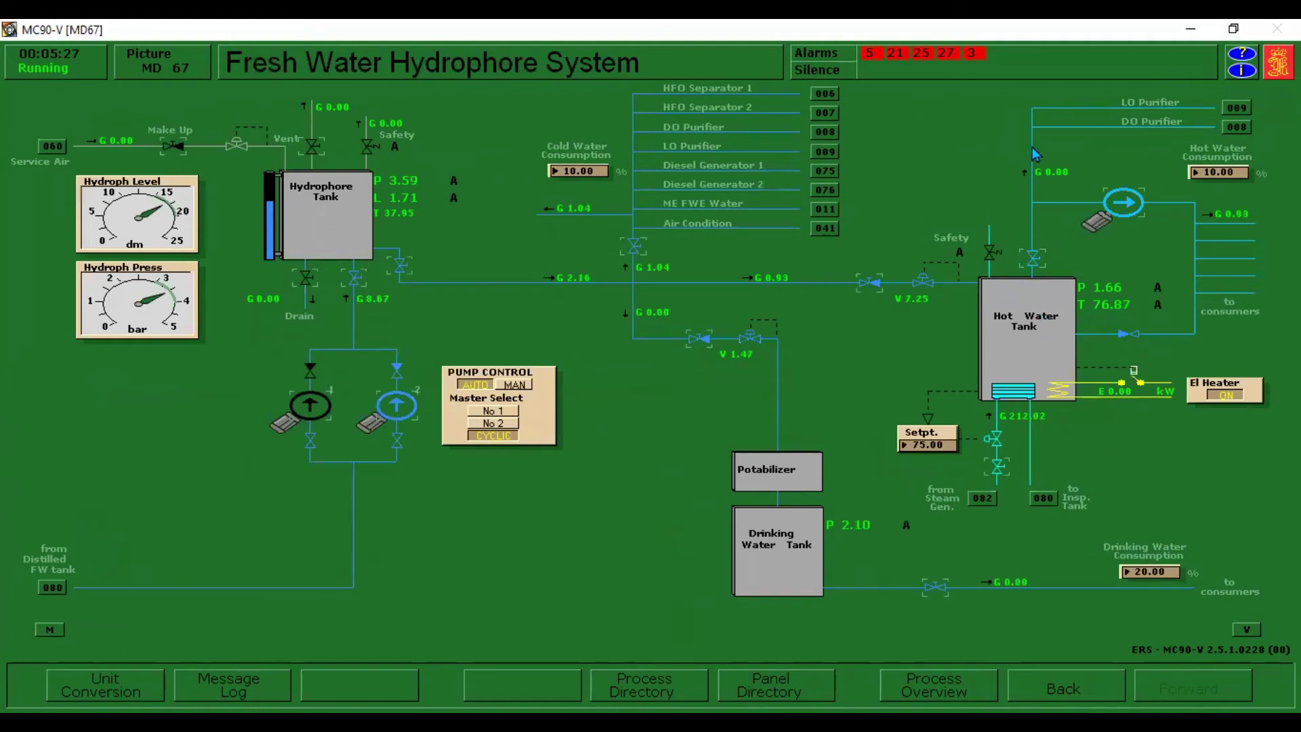
# Step: On the LO Purifier System picture, switch the purifier on and set its heater temperature controller to AUTO
pyautogui.click(1228, 109)
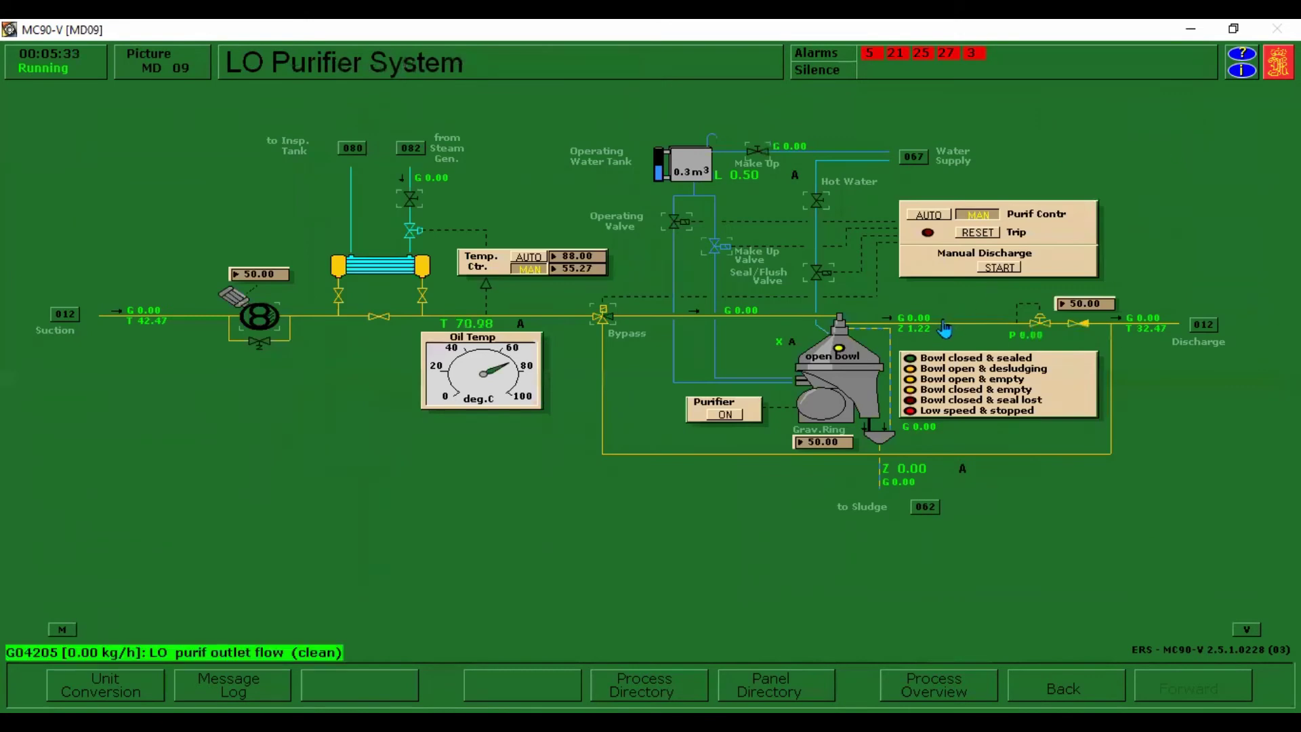
pyautogui.click(718, 418)
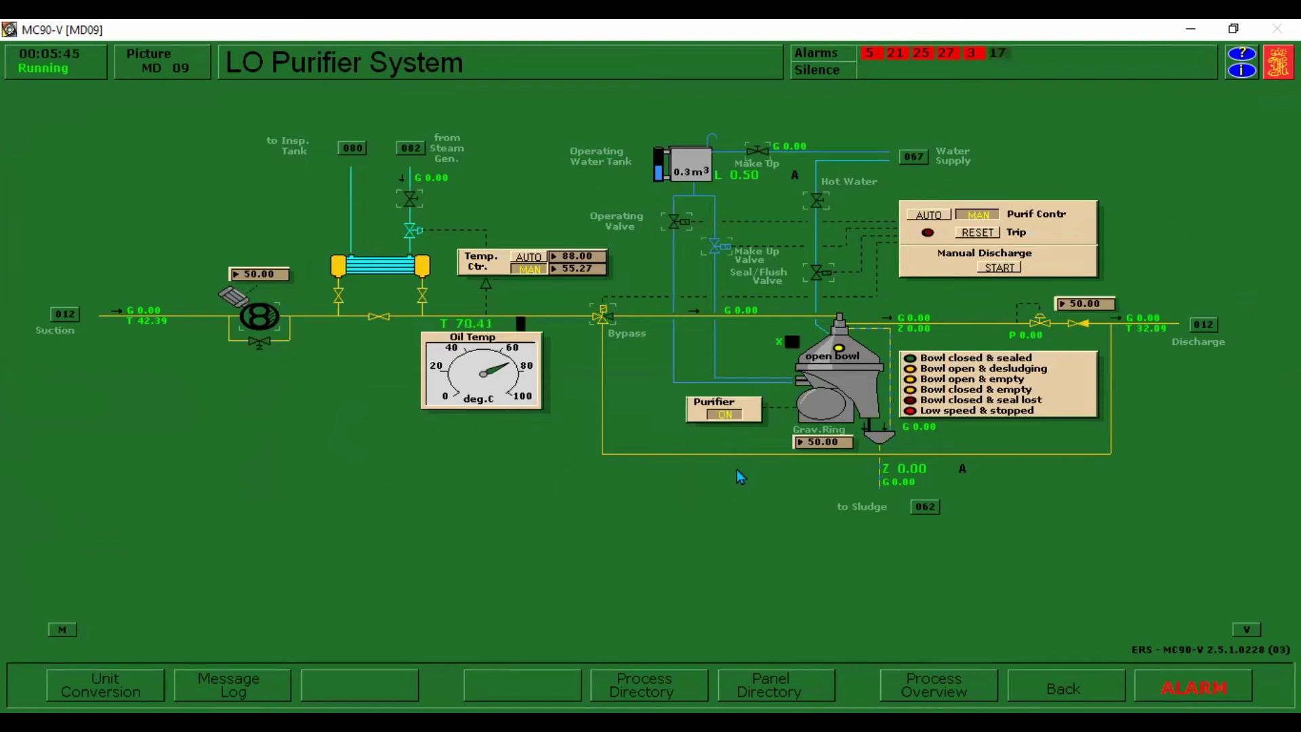
pyautogui.click(527, 259)
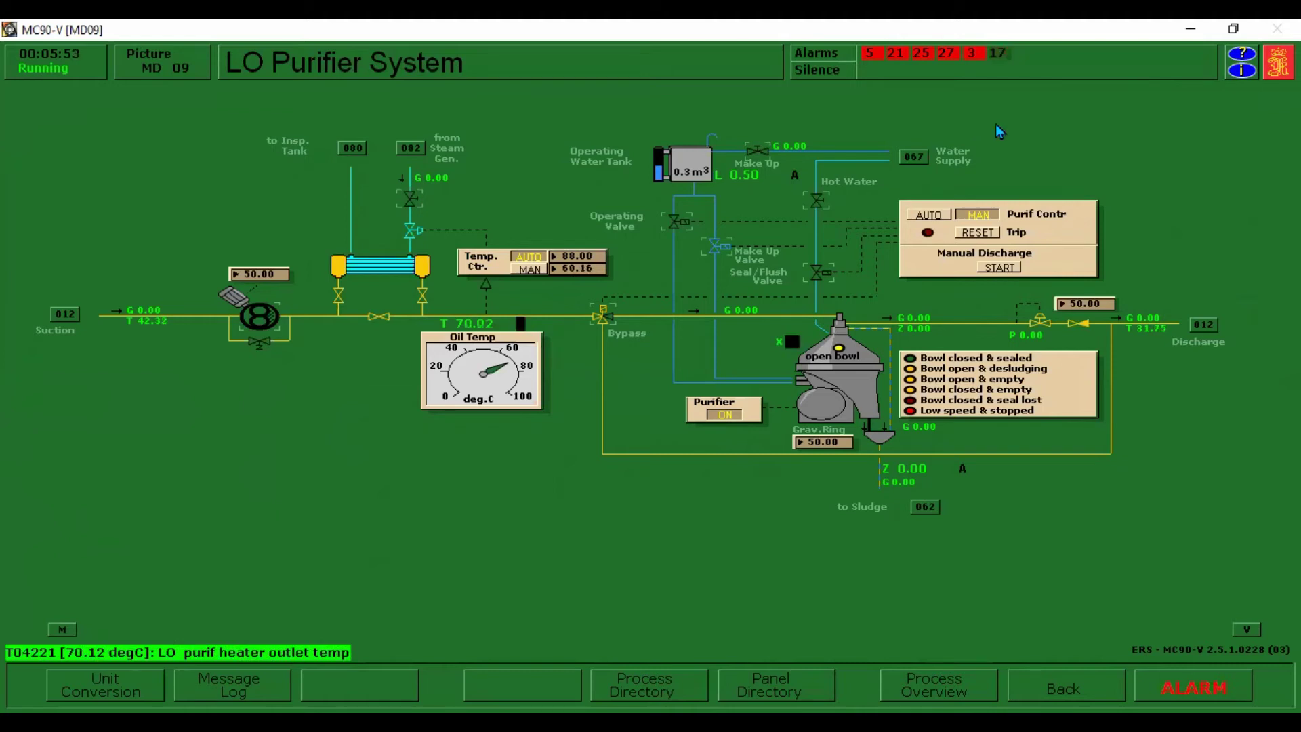
# Step: Check the purifier alarm details, then try again to start the LO purifier feed pump
pyautogui.click(999, 53)
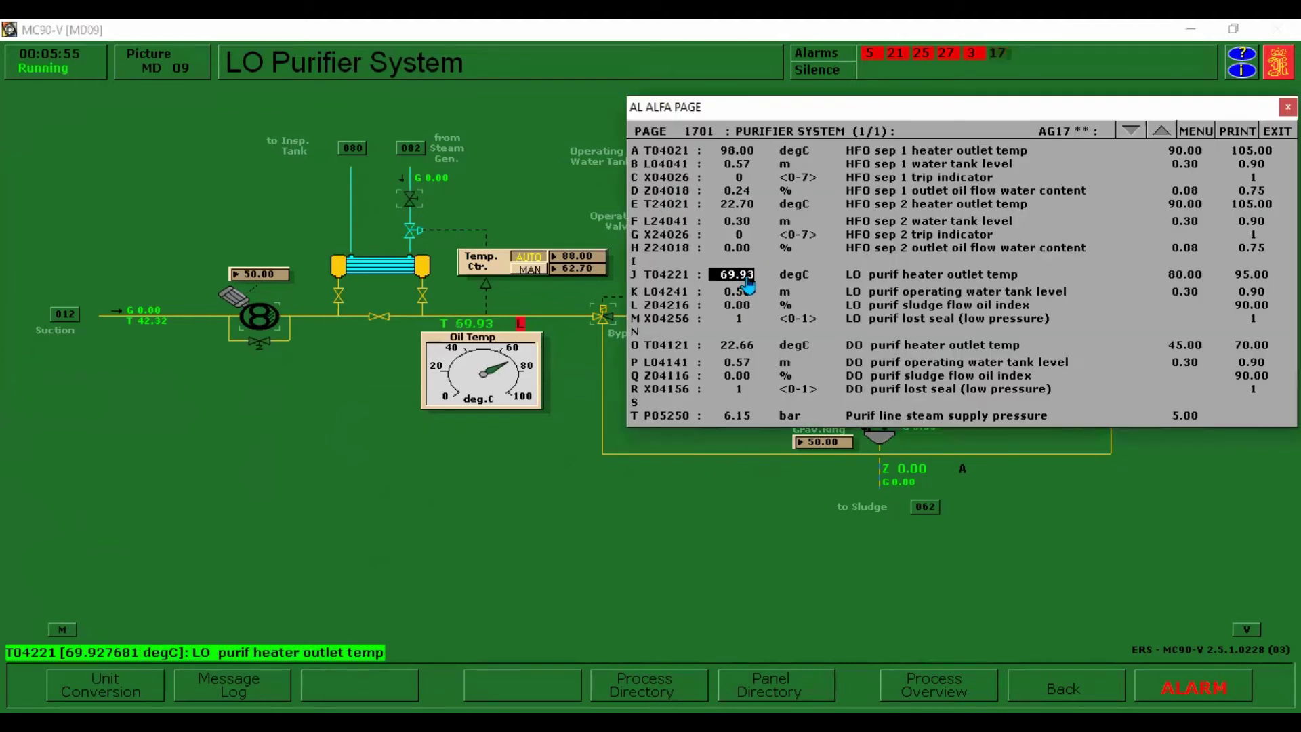
pyautogui.click(1274, 130)
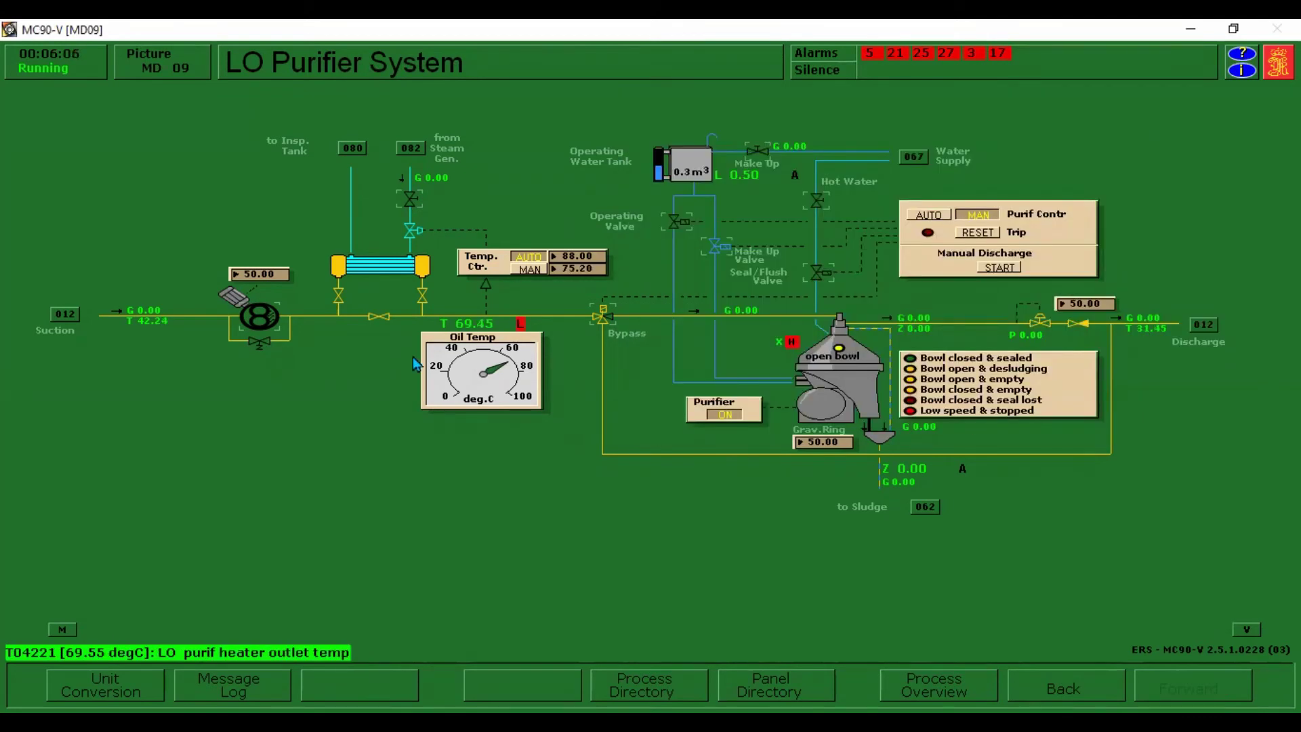
pyautogui.click(266, 326)
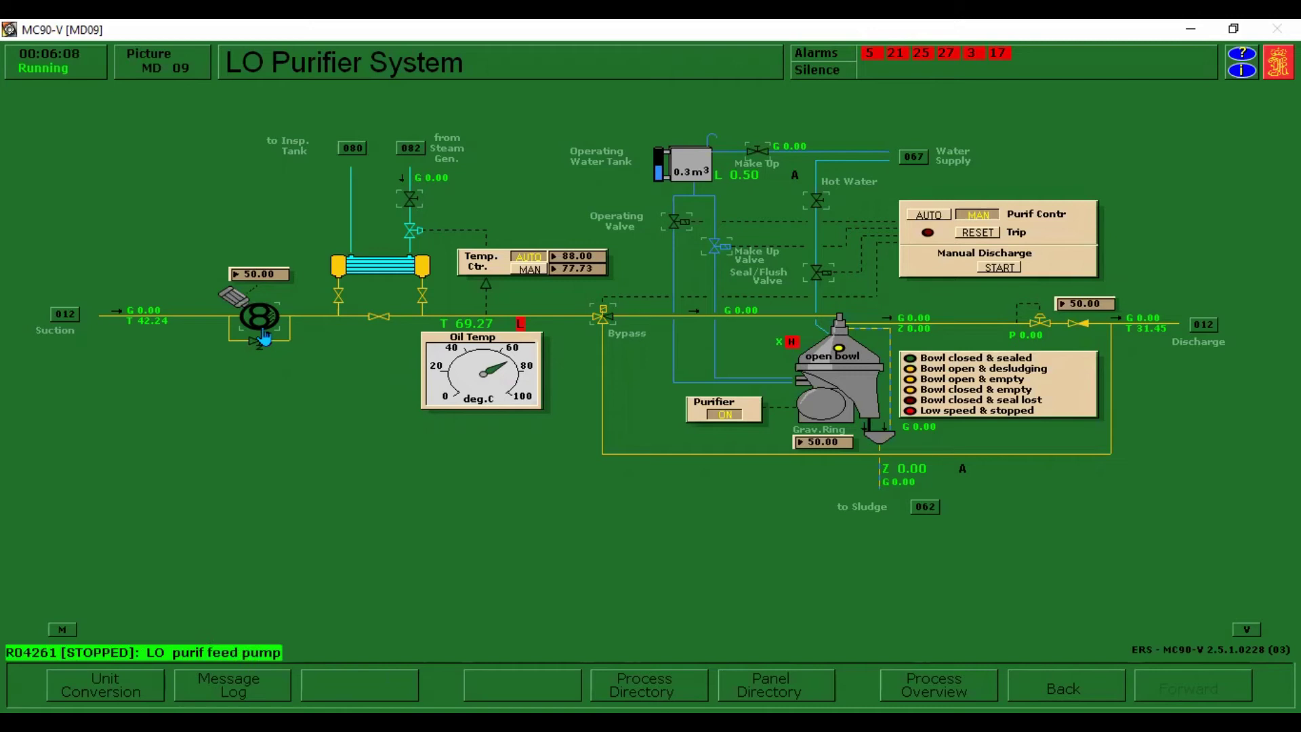